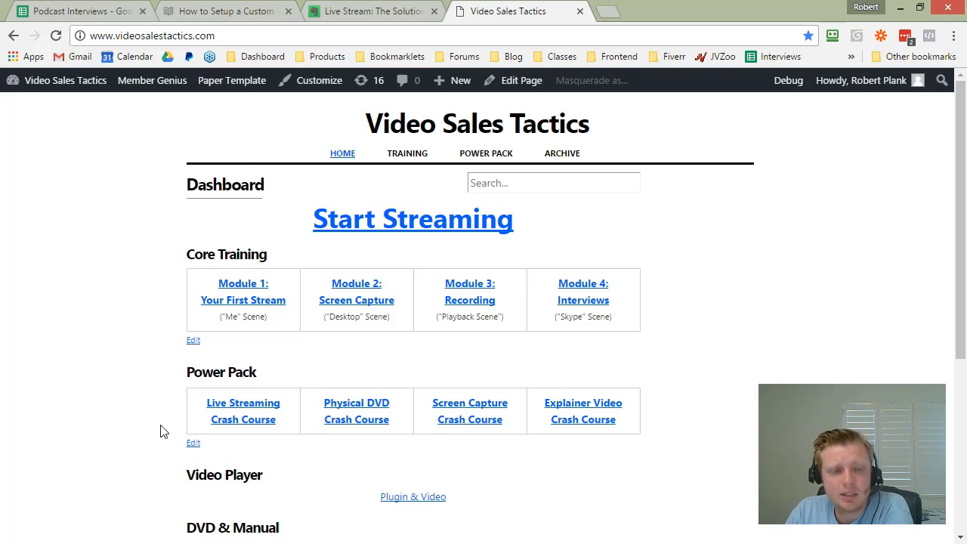
{"action": "left_click", "coordinate": [264, 316]}
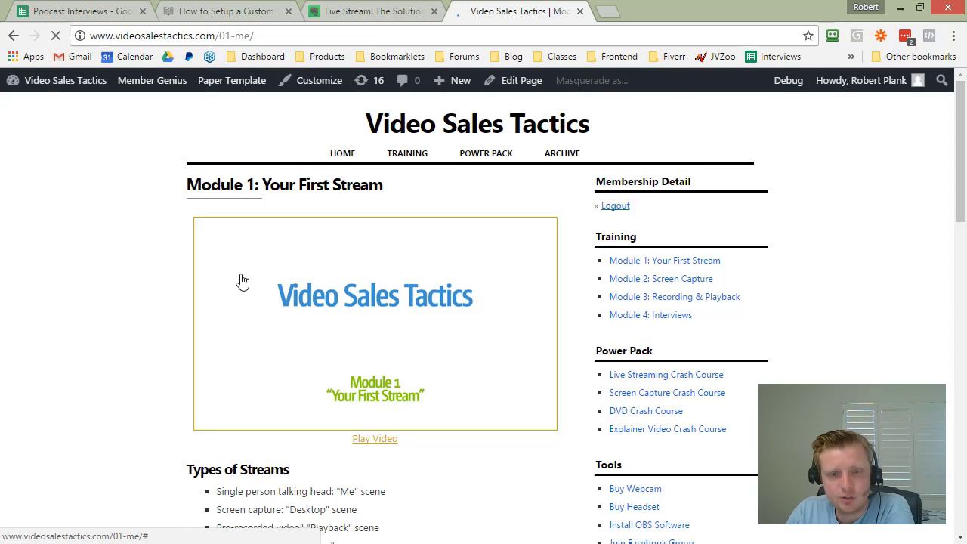
{"action": "left_click", "coordinate": [244, 360]}
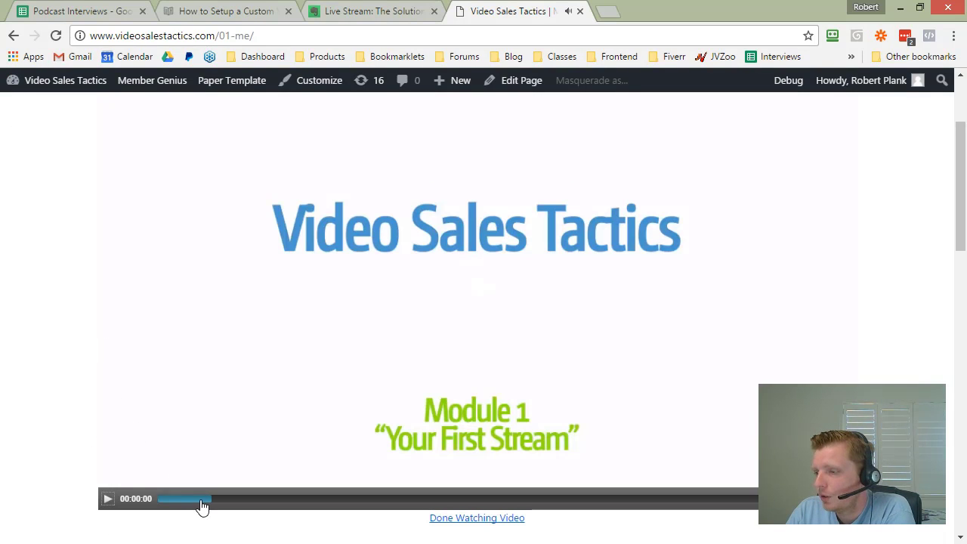
{"action": "left_click", "coordinate": [230, 500]}
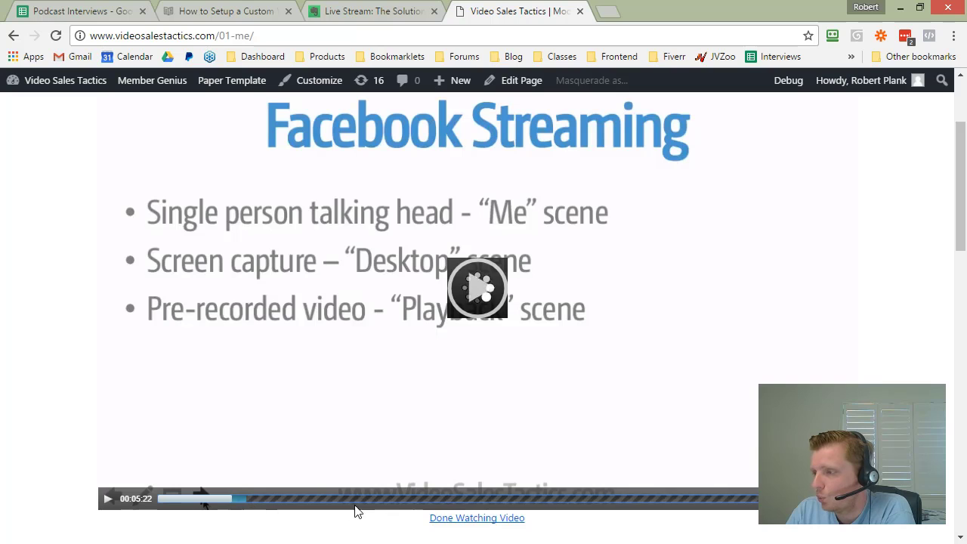
{"action": "left_click", "coordinate": [529, 502]}
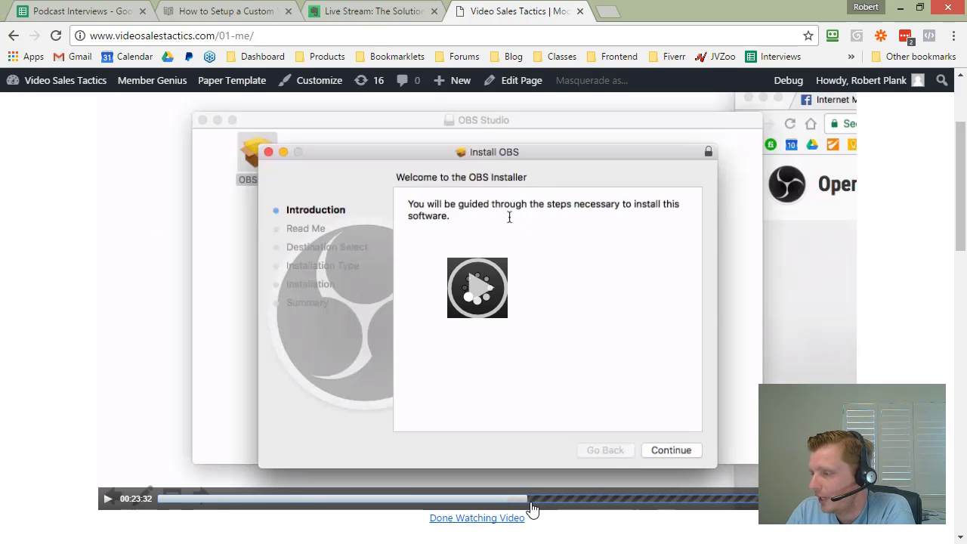
{"action": "left_click", "coordinate": [613, 500]}
{"action": "left_click", "coordinate": [659, 501]}
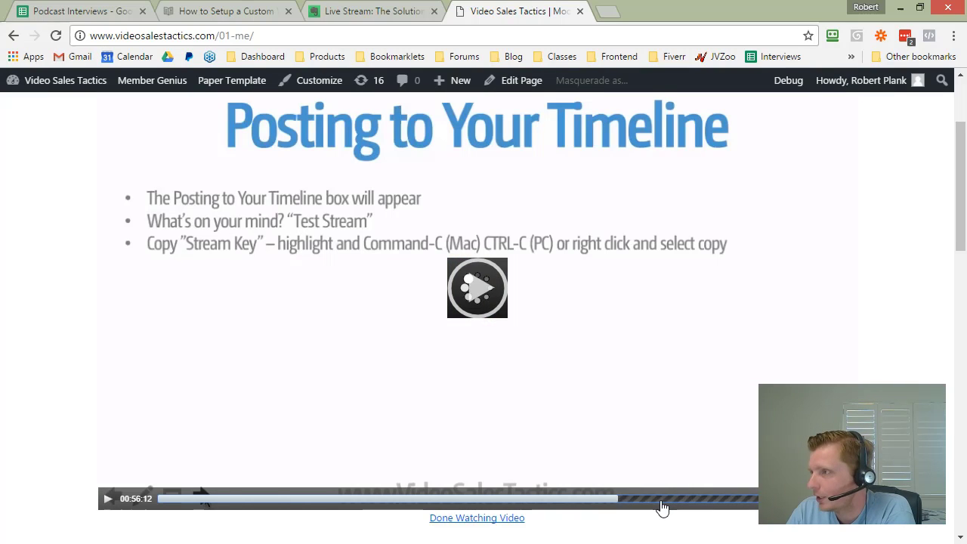
{"action": "left_click", "coordinate": [692, 502]}
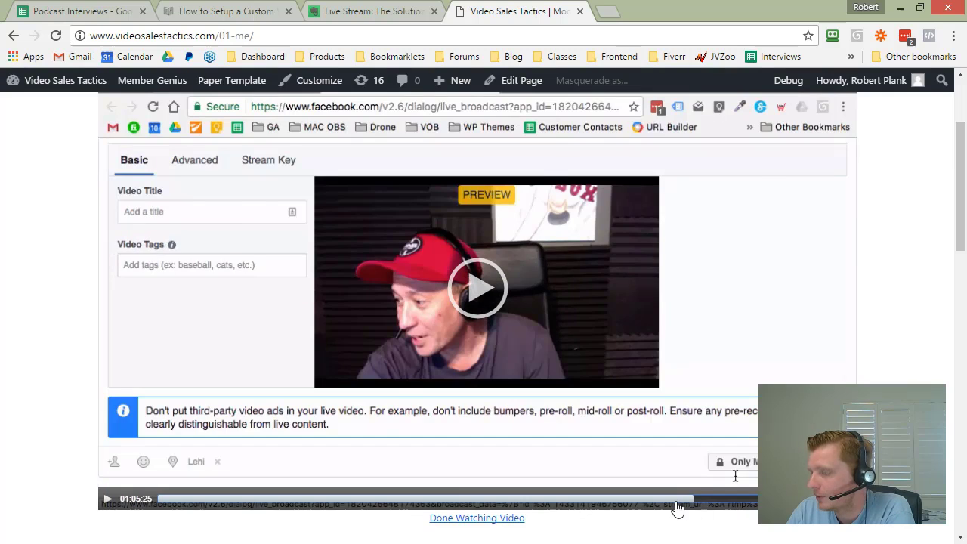
{"action": "scroll", "coordinate": [189, 294], "scroll_direction": "up", "scroll_amount": 1}
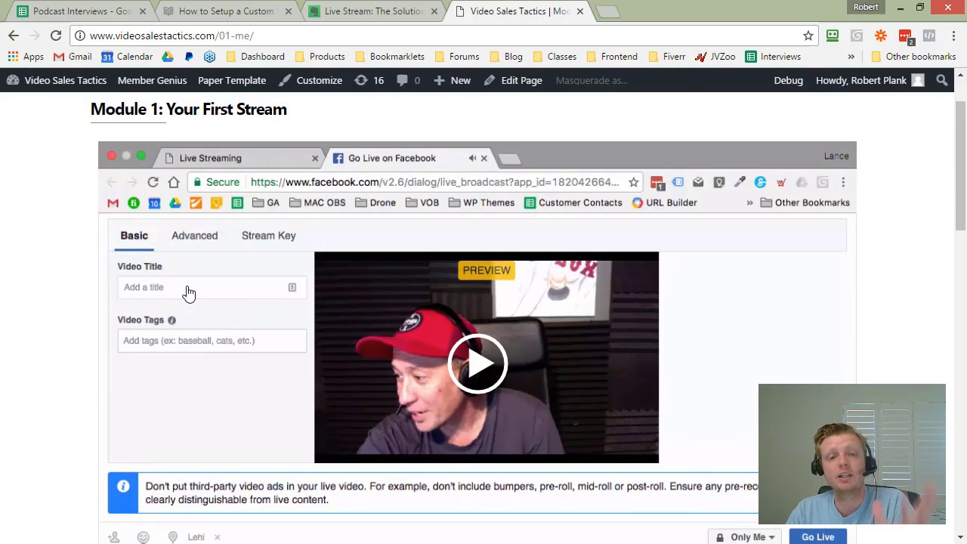
{"action": "scroll", "coordinate": [43, 201], "scroll_direction": "up", "scroll_amount": 1}
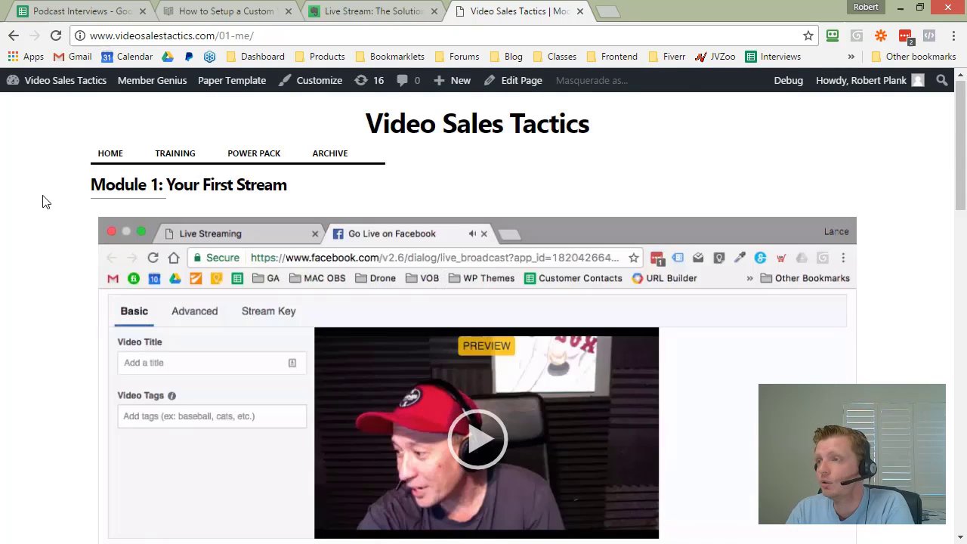
{"action": "left_click", "coordinate": [106, 154]}
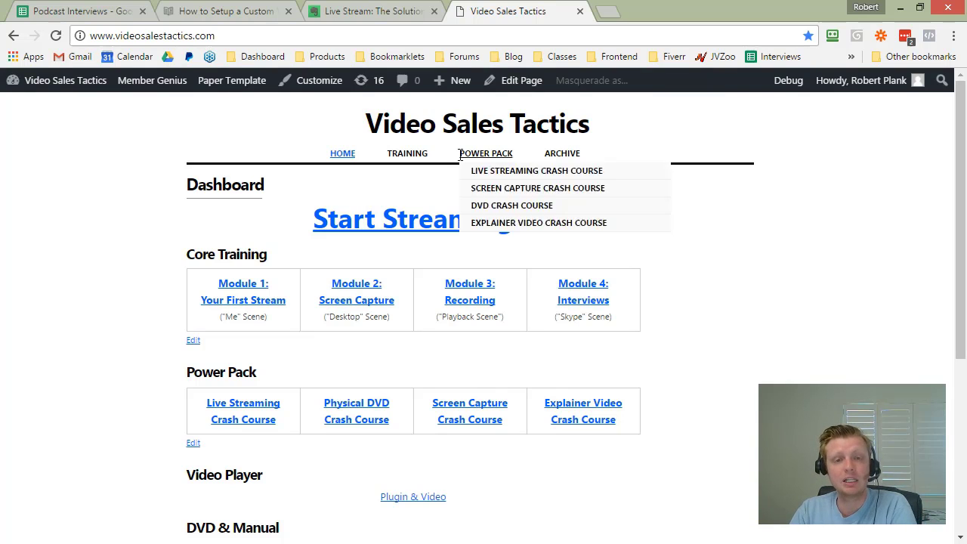
Step: Start streaming to open the Go Live popup and keep Share On Your Timeline as the destination
{"action": "left_click", "coordinate": [358, 220]}
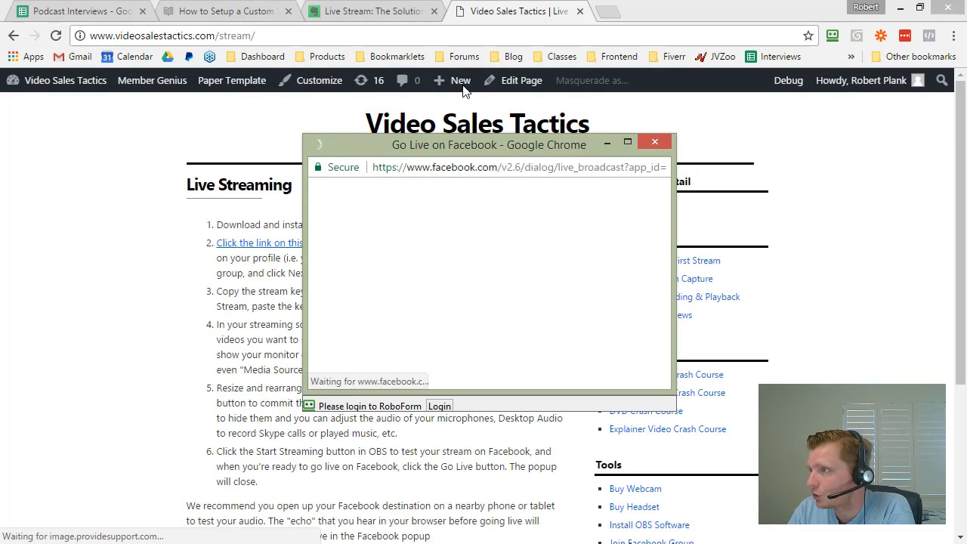
{"action": "left_click", "coordinate": [606, 12]}
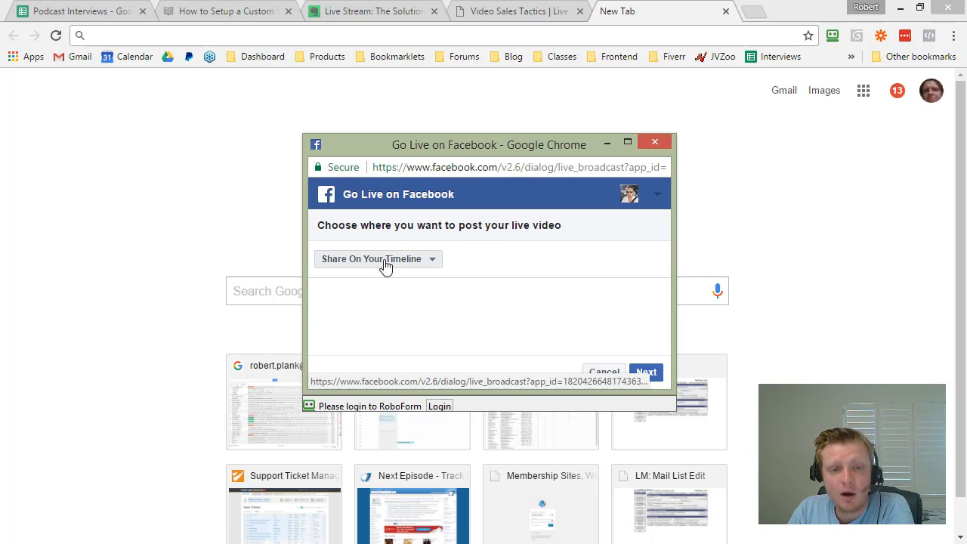
{"action": "left_click", "coordinate": [386, 262]}
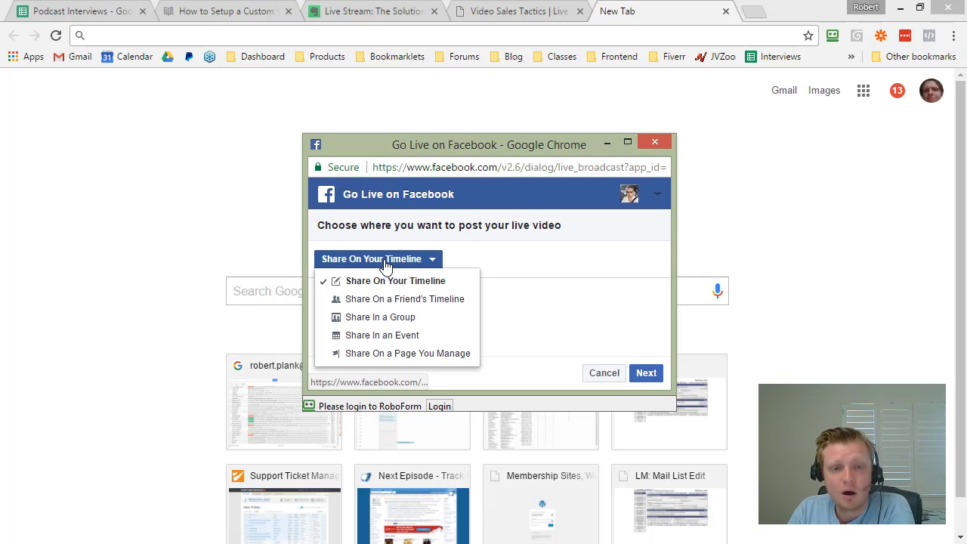
{"action": "left_click", "coordinate": [447, 288]}
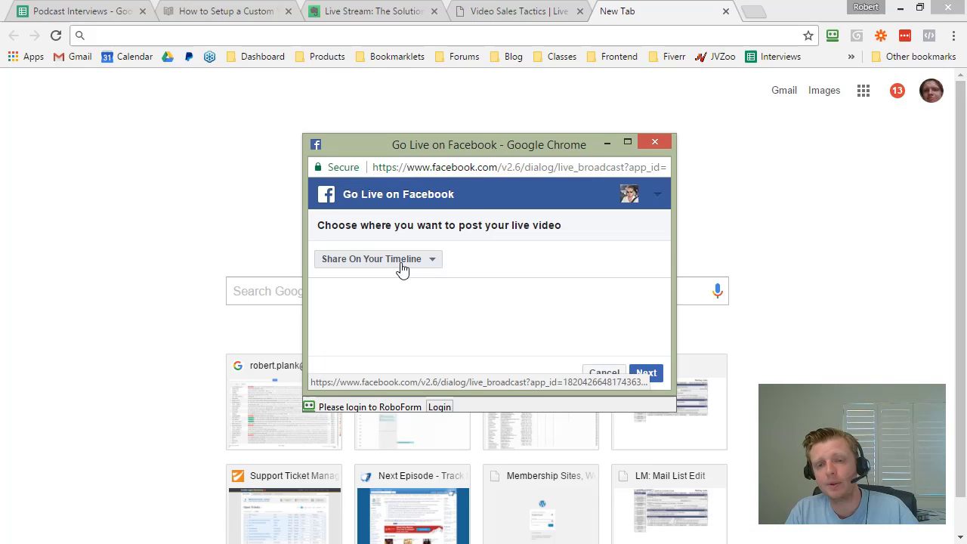
Step: Continue to the post setup, move the popup left, and switch audience to Only me, then back to Public
{"action": "left_click", "coordinate": [648, 372]}
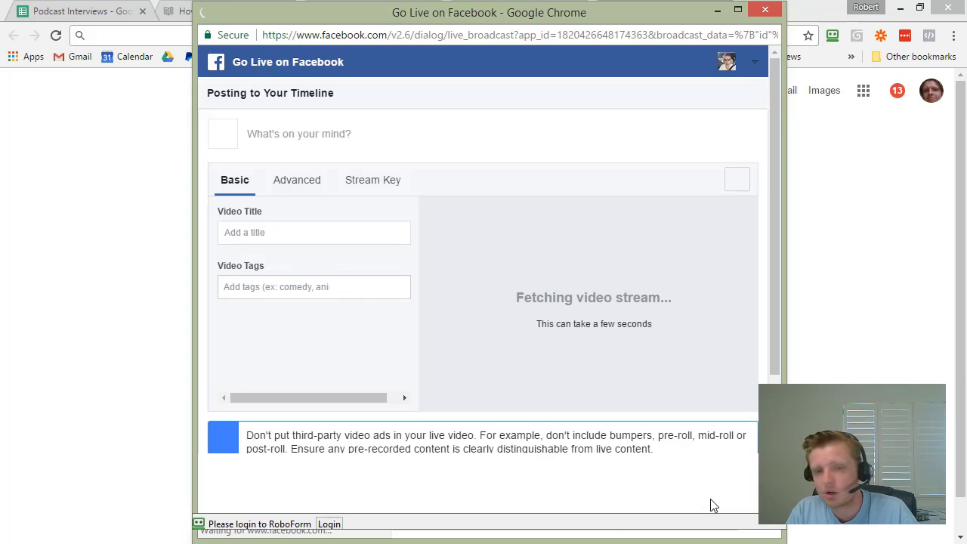
{"action": "left_click_drag", "start_coordinate": [456, 23], "coordinate": [312, 21]}
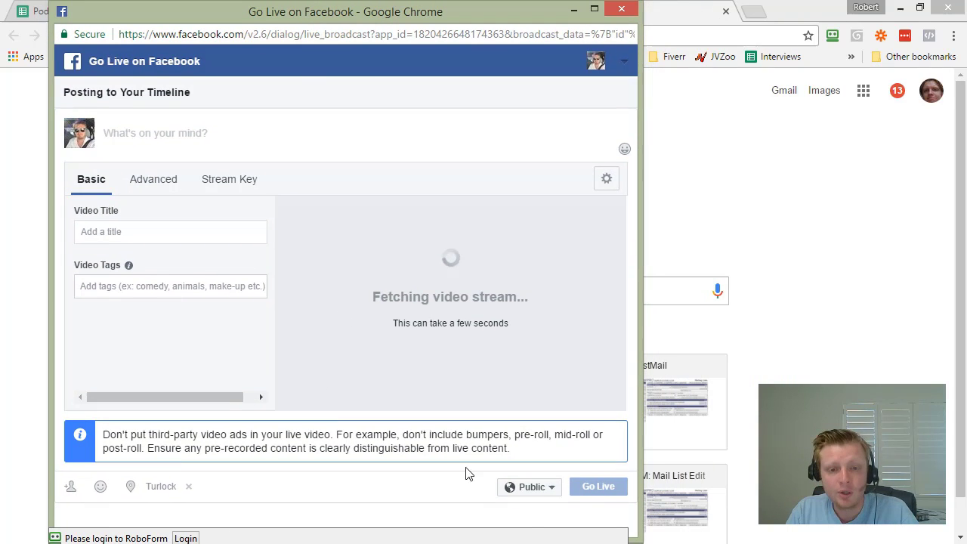
{"action": "left_click", "coordinate": [536, 495]}
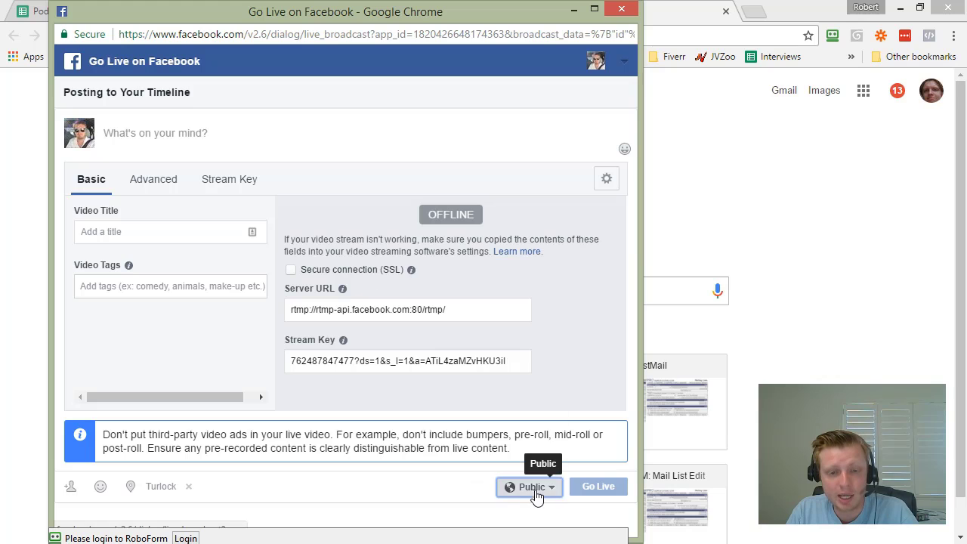
{"action": "left_click", "coordinate": [491, 463]}
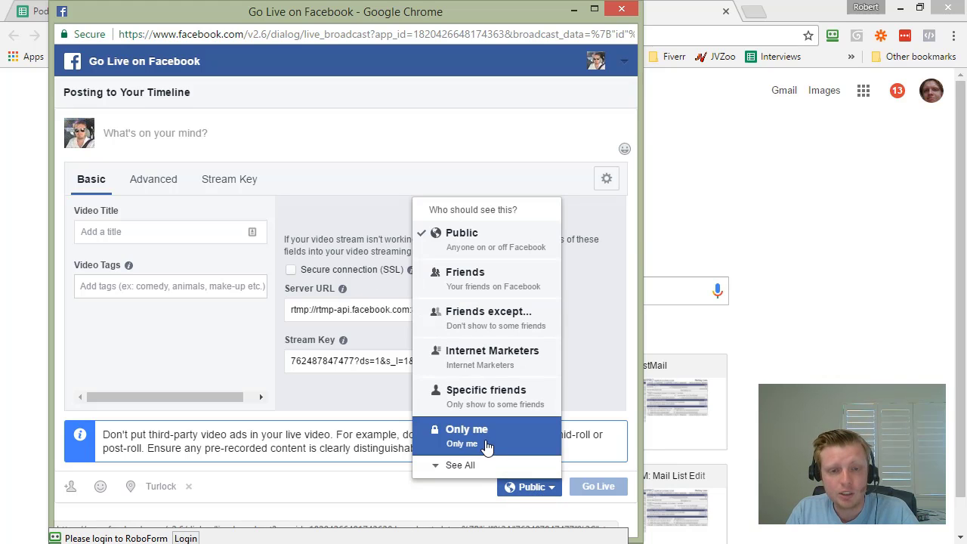
{"action": "left_click", "coordinate": [492, 445]}
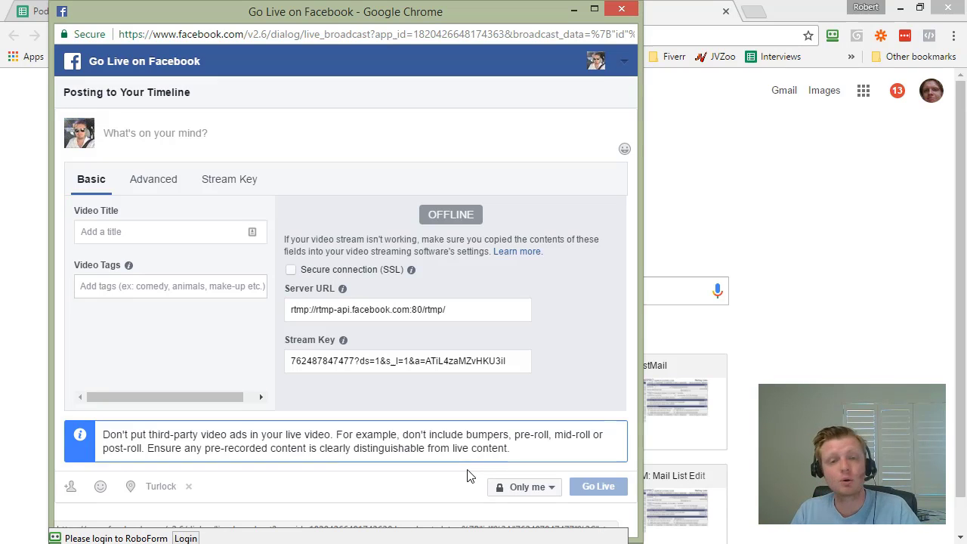
{"action": "left_click", "coordinate": [521, 486]}
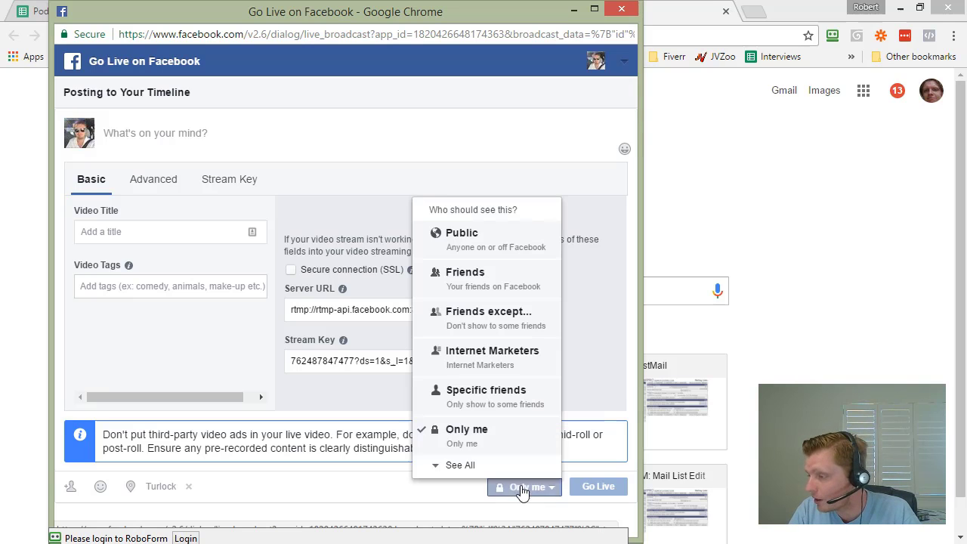
{"action": "left_click", "coordinate": [461, 236]}
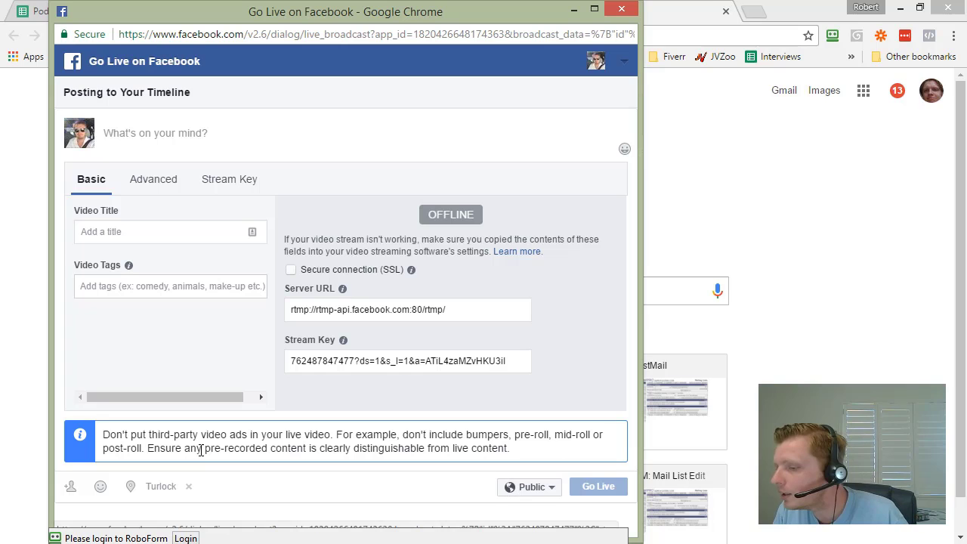
Step: Reload the live broadcast popup page
{"action": "right_click", "coordinate": [253, 452]}
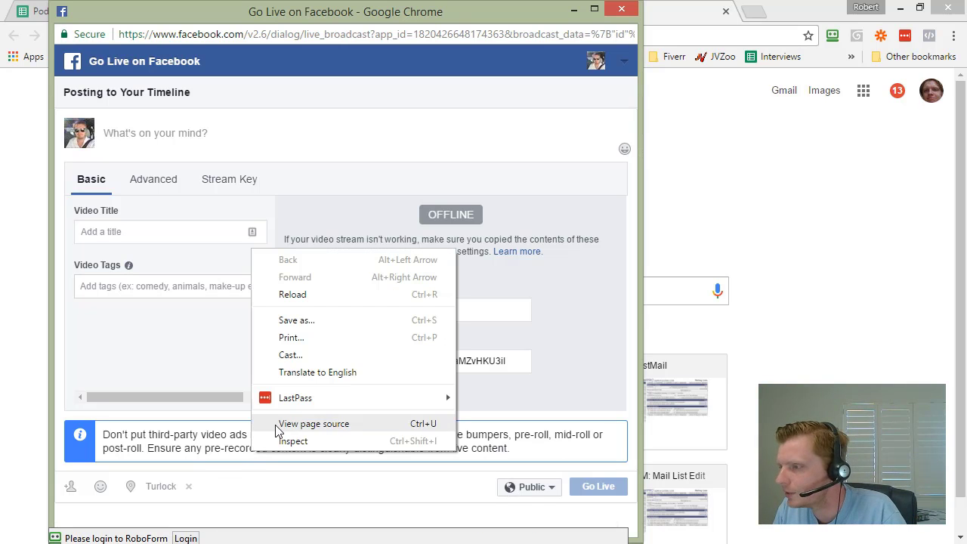
{"action": "left_click", "coordinate": [242, 436]}
{"action": "right_click", "coordinate": [312, 119]}
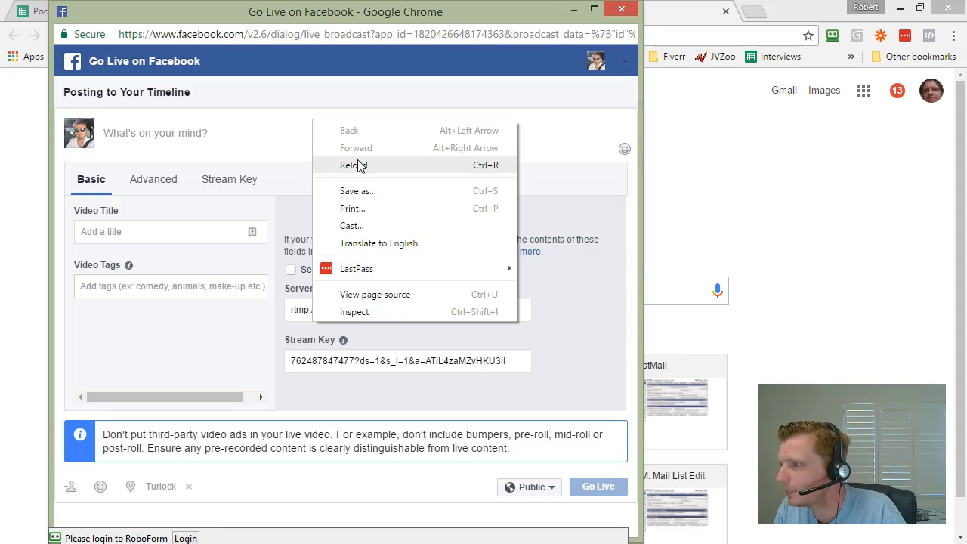
{"action": "left_click", "coordinate": [358, 164]}
{"action": "left_click", "coordinate": [355, 114]}
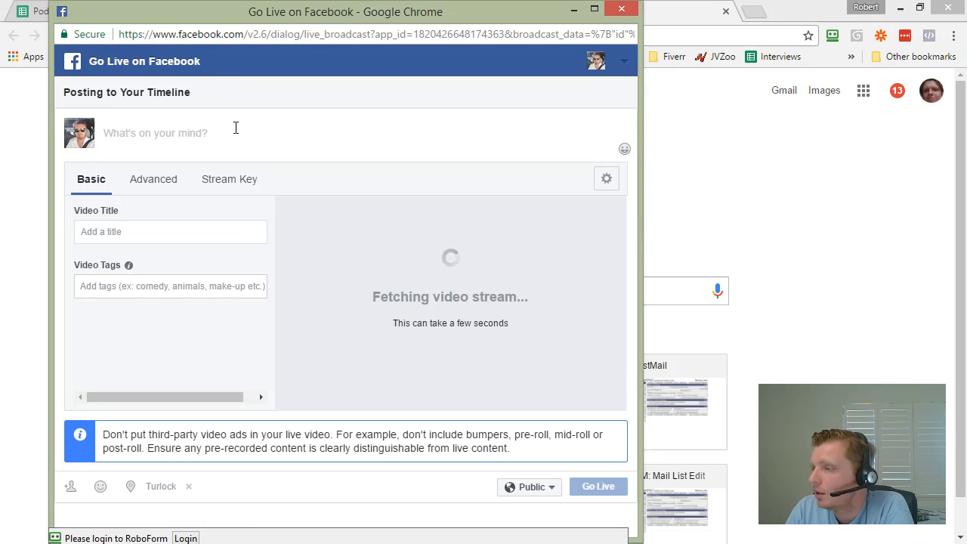
Step: Close the live popup, restart streaming from the Video Sales Tactics page, and show the posting destinations
{"action": "left_click", "coordinate": [634, 9]}
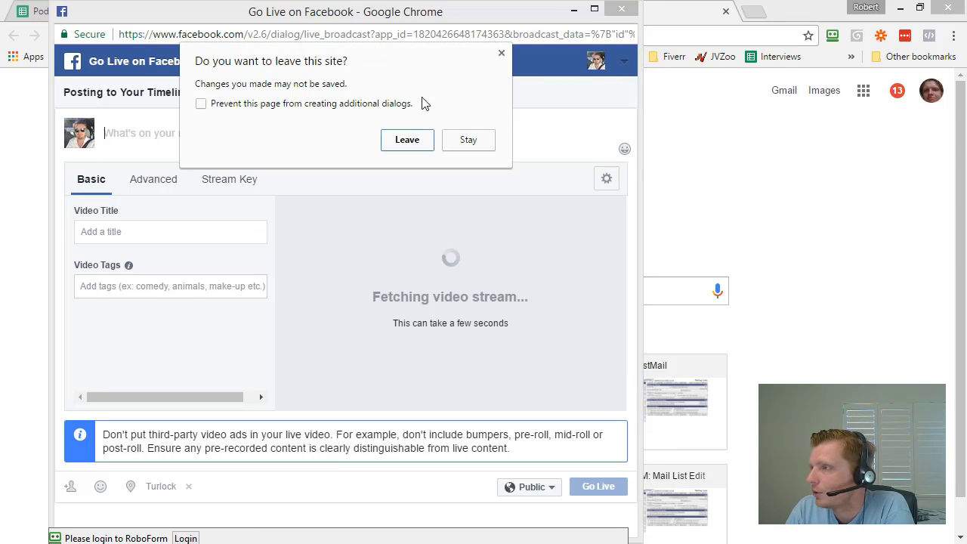
{"action": "left_click", "coordinate": [412, 139]}
{"action": "key", "text": "ctrl+shift+Tab"}
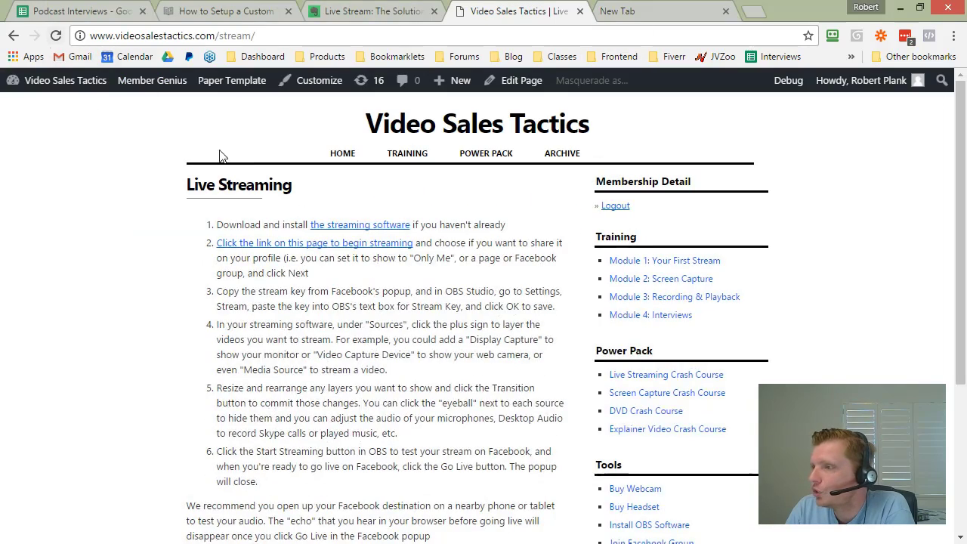
{"action": "scroll", "coordinate": [347, 226], "scroll_direction": "down", "scroll_amount": 3}
{"action": "left_click", "coordinate": [352, 459]}
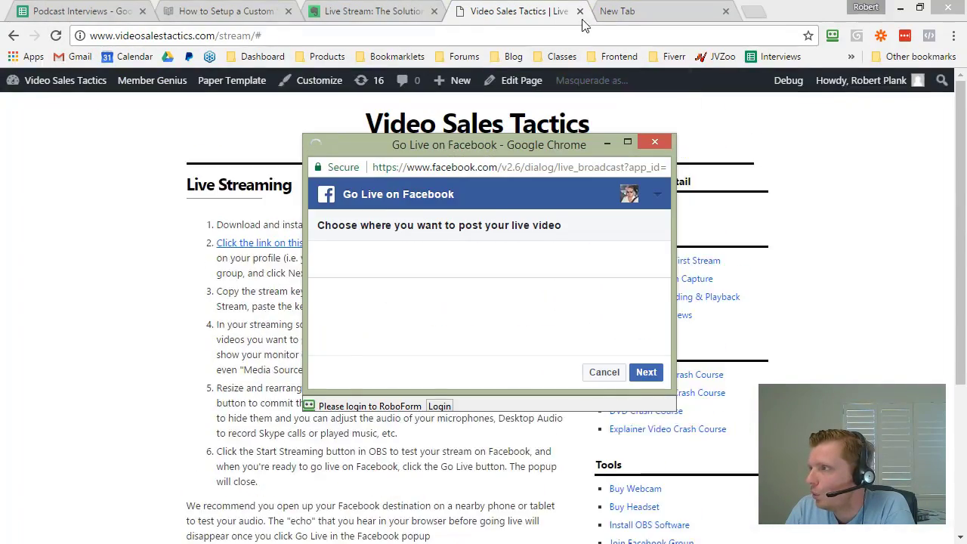
{"action": "key", "text": "ctrl+Tab"}
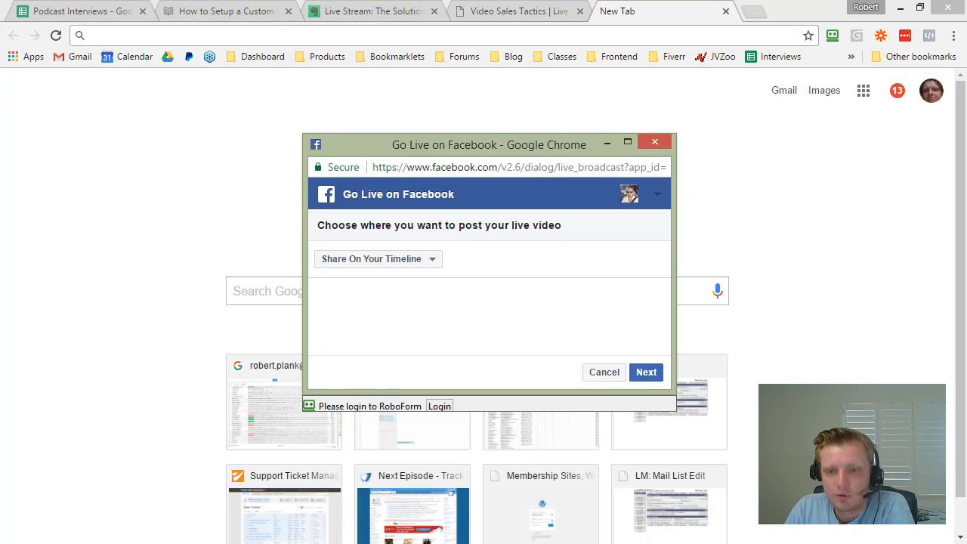
{"action": "left_click", "coordinate": [337, 260]}
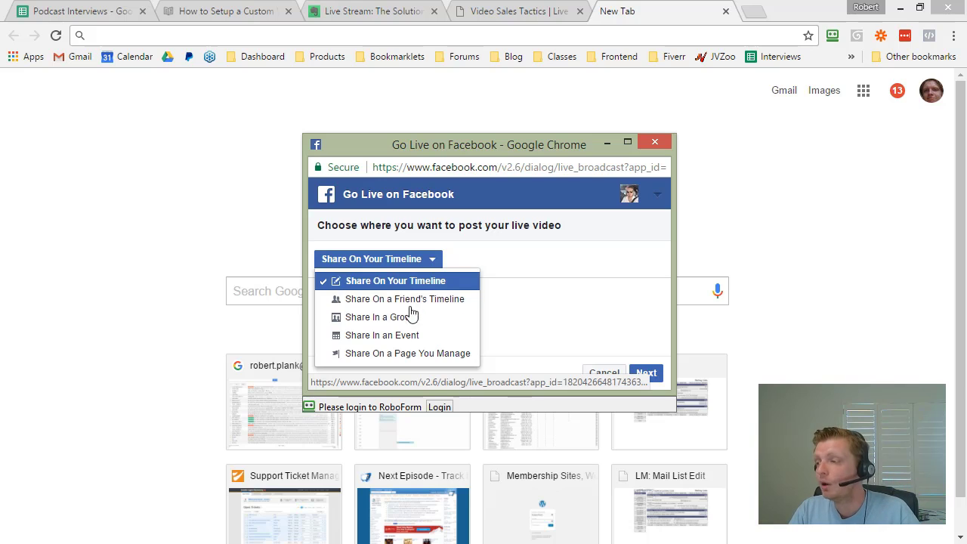
Step: Choose Share On a Page You Manage and pick a marketing page from the managed pages list
{"action": "left_click", "coordinate": [393, 355]}
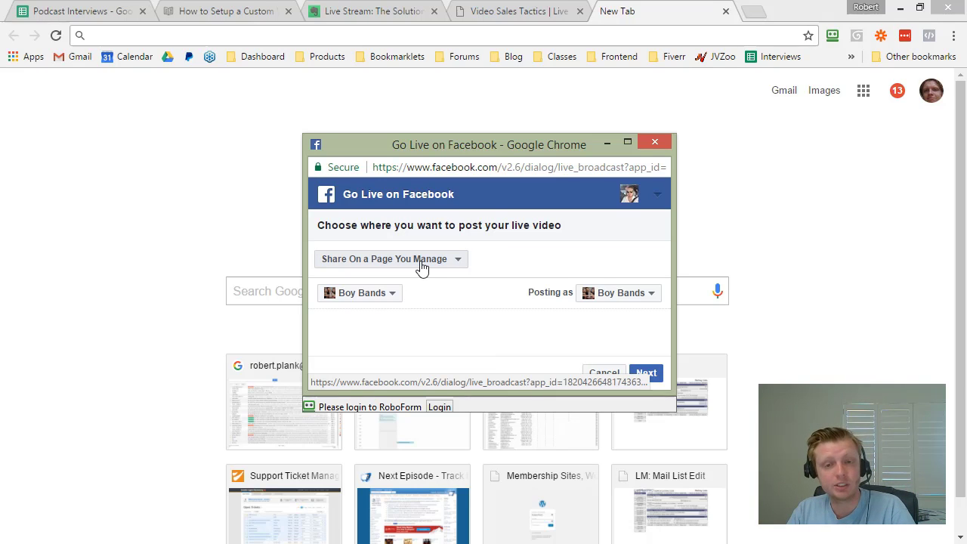
{"action": "left_click", "coordinate": [367, 300]}
{"action": "left_click", "coordinate": [370, 301]}
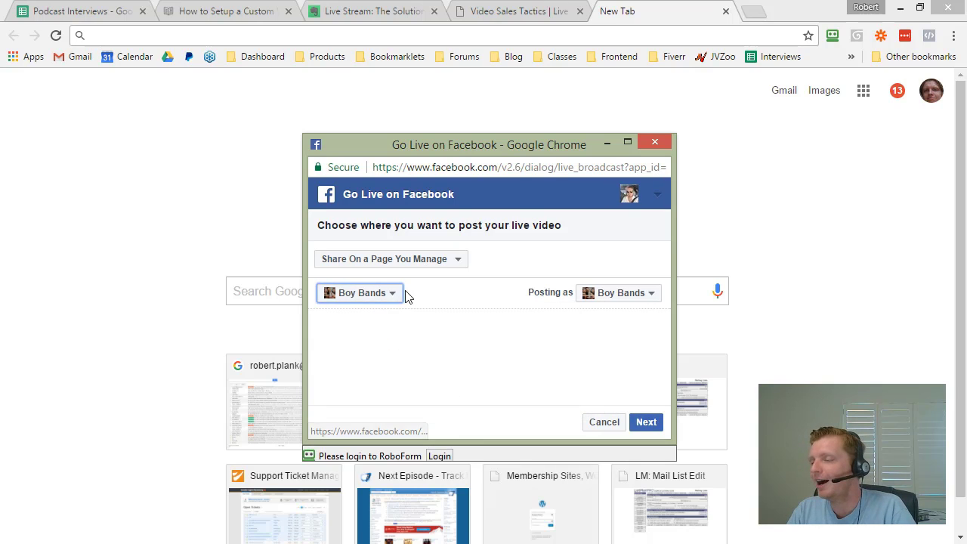
{"action": "left_click", "coordinate": [404, 297]}
{"action": "scroll", "coordinate": [408, 332], "scroll_direction": "down", "scroll_amount": 3}
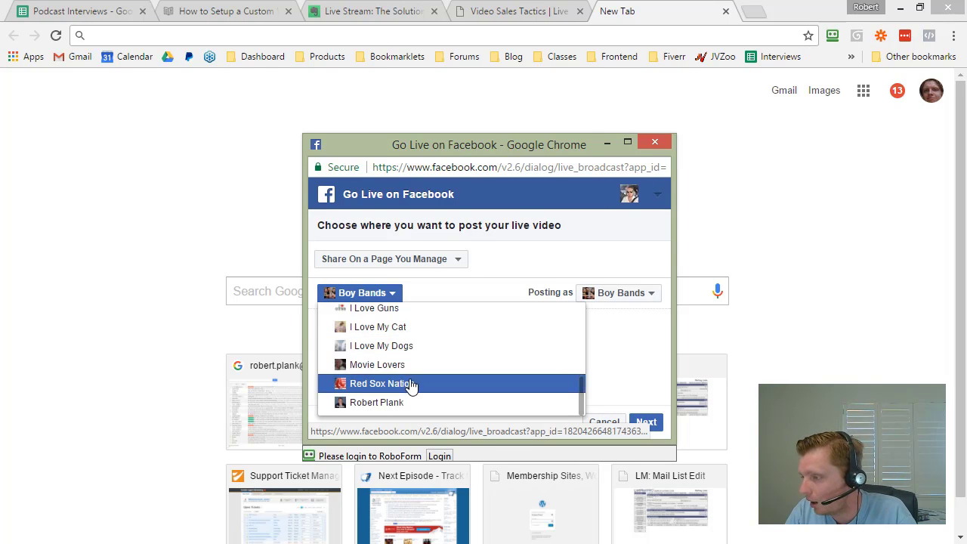
{"action": "scroll", "coordinate": [427, 385], "scroll_direction": "up", "scroll_amount": 2}
{"action": "scroll", "coordinate": [412, 386], "scroll_direction": "up", "scroll_amount": 2}
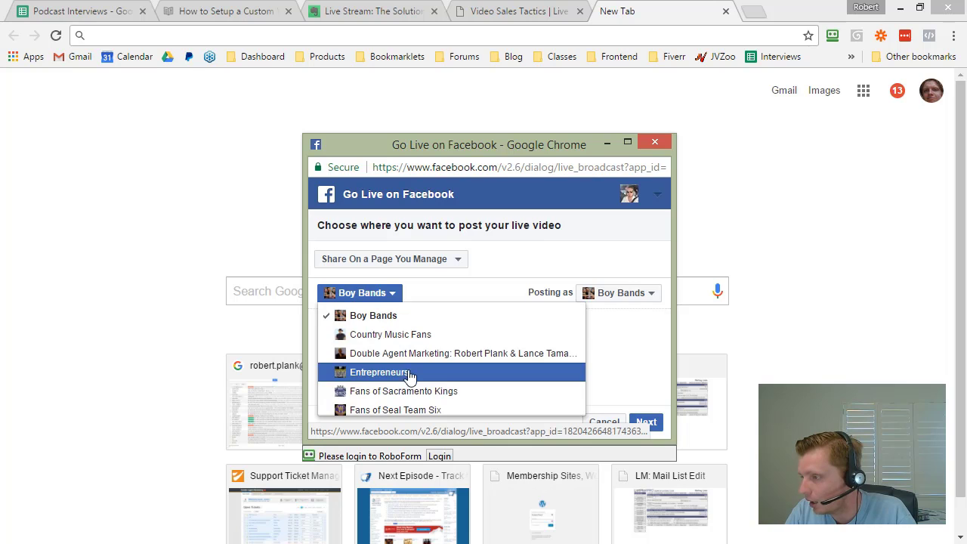
{"action": "left_click", "coordinate": [402, 353]}
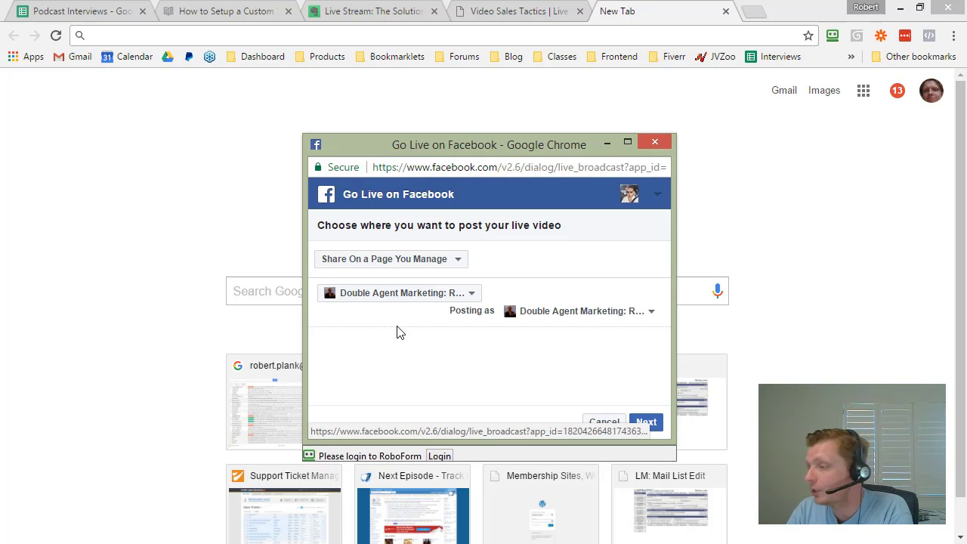
Step: Switch the destination to the account owner's own page and continue to the stream setup
{"action": "left_click", "coordinate": [395, 295]}
{"action": "scroll", "coordinate": [410, 364], "scroll_direction": "down", "scroll_amount": 5}
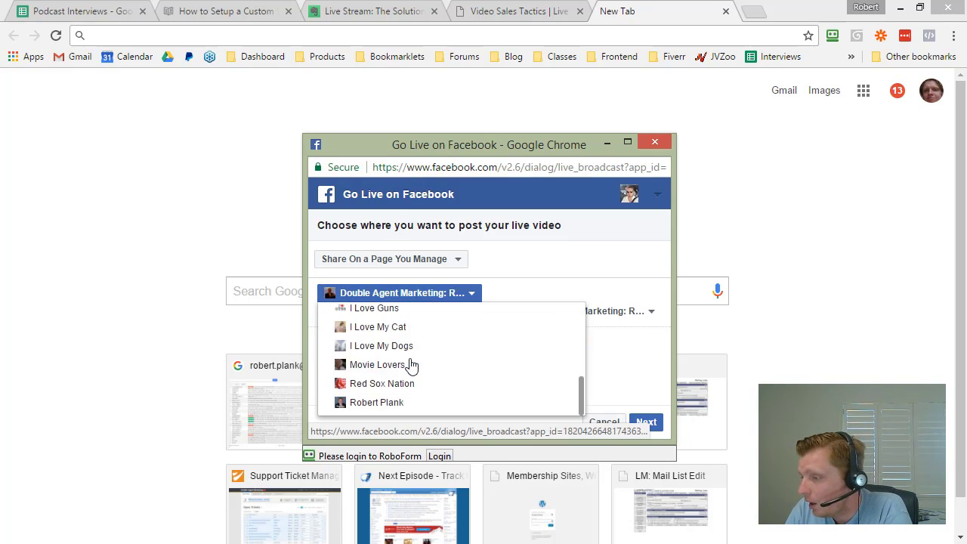
{"action": "left_click", "coordinate": [389, 401]}
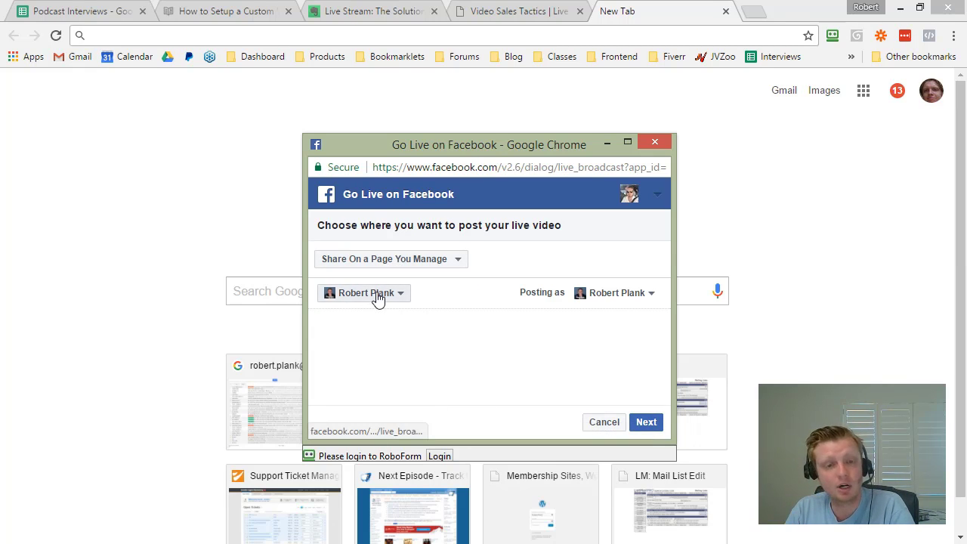
{"action": "left_click", "coordinate": [644, 421]}
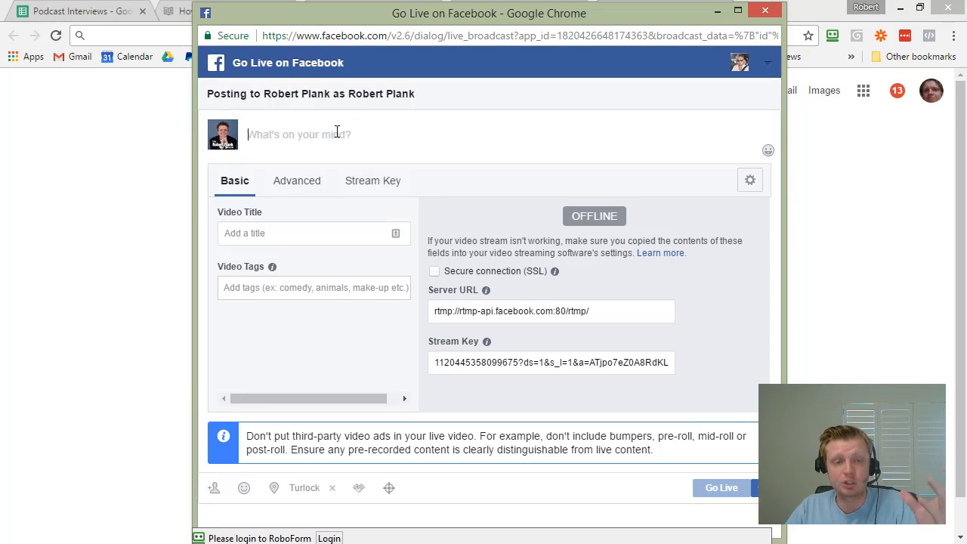
{"action": "left_click", "coordinate": [337, 132]}
{"action": "type", "text": "The solution to"}
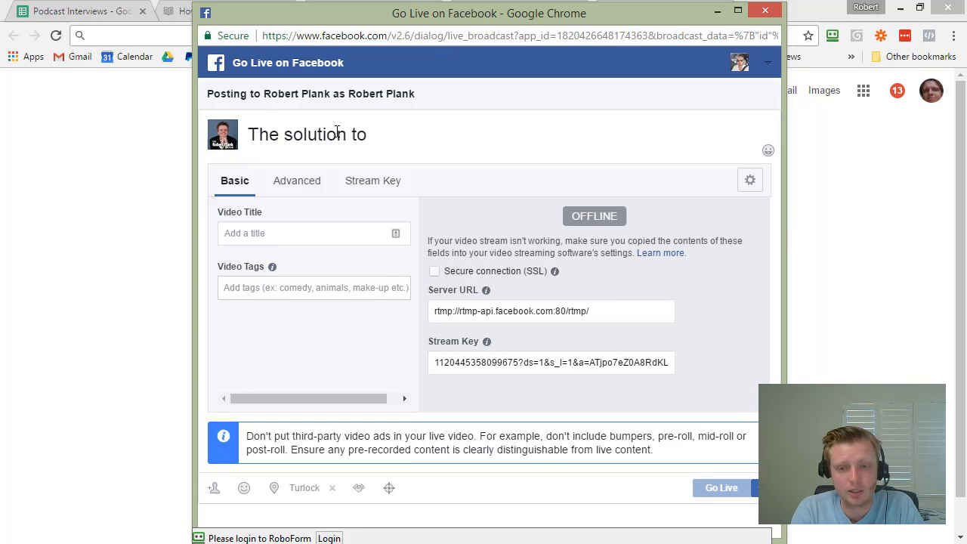
{"action": "key", "text": "ctrl+a"}
{"action": "key", "text": "Right"}
{"action": "type", "text": "being"}
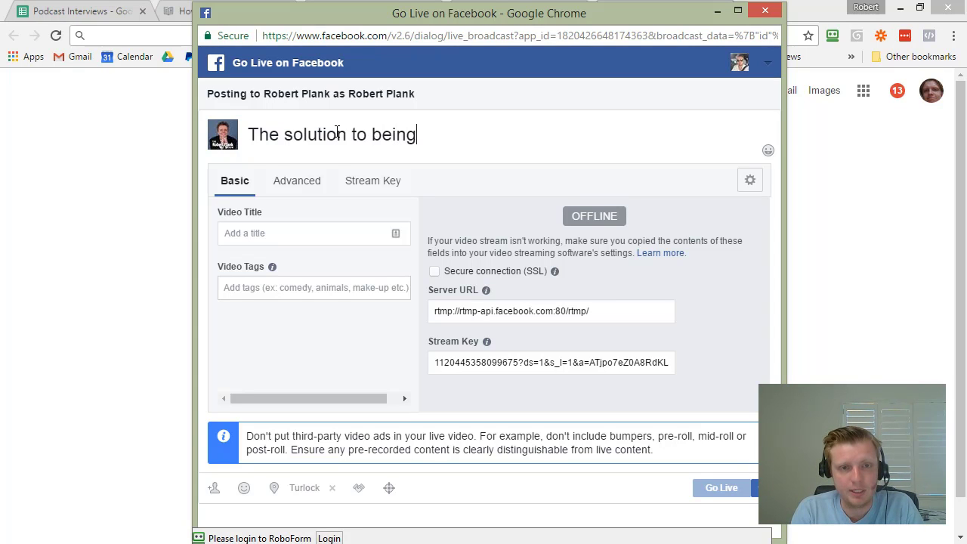
{"action": "type", "text": " passed over and "}
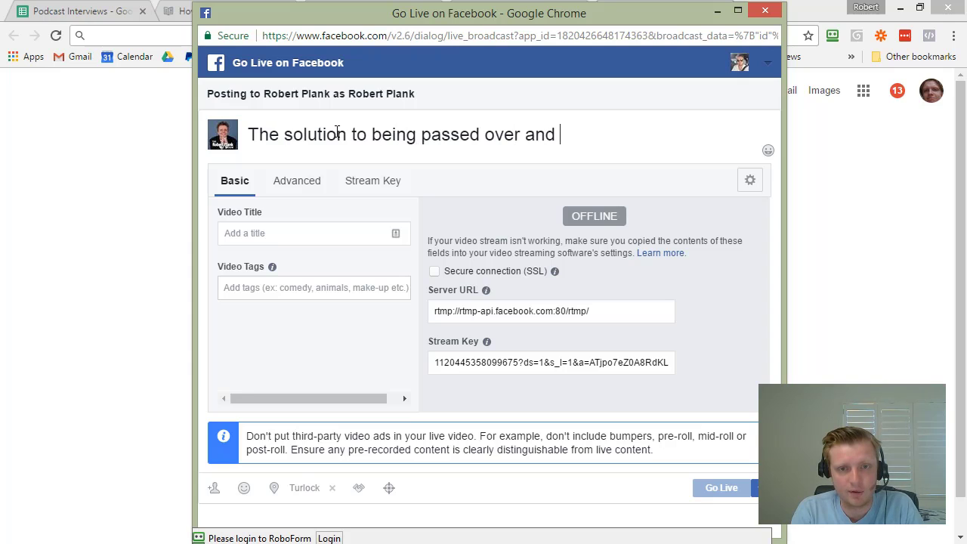
{"action": "type", "text": "forgotten... no more"}
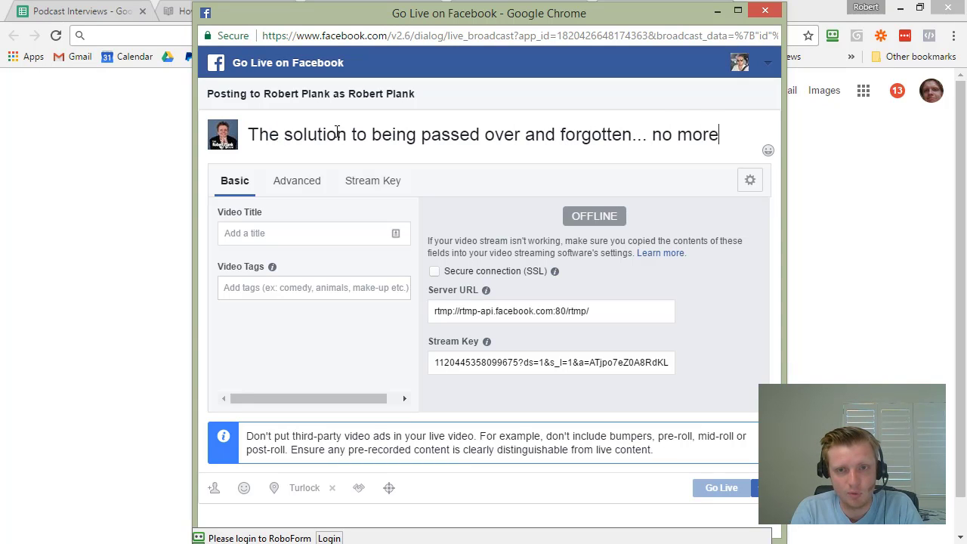
{"action": "type", "text": "! www.videosalestactics.com"}
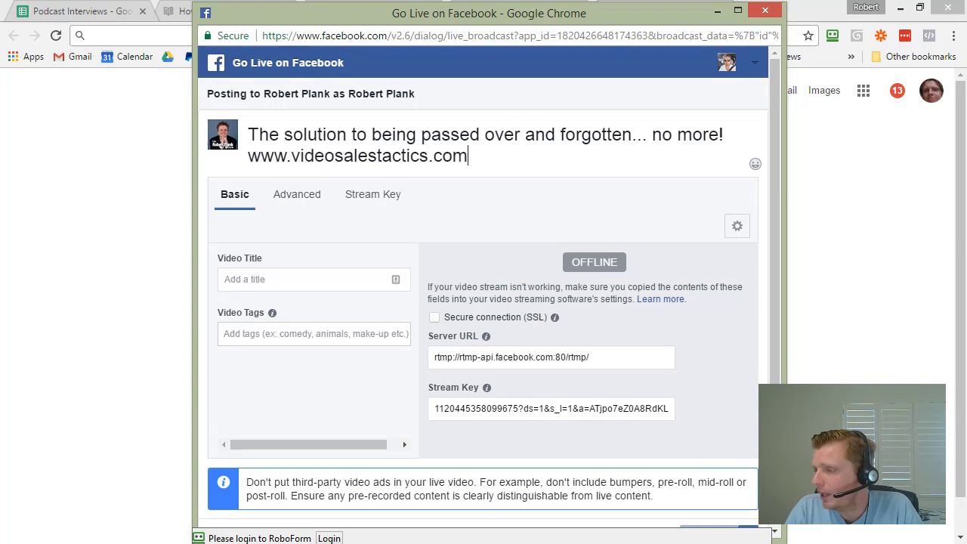
Step: Copy the stream key to the clipboard
{"action": "left_click", "coordinate": [544, 405]}
{"action": "right_click", "coordinate": [532, 409]}
{"action": "left_click", "coordinate": [568, 206]}
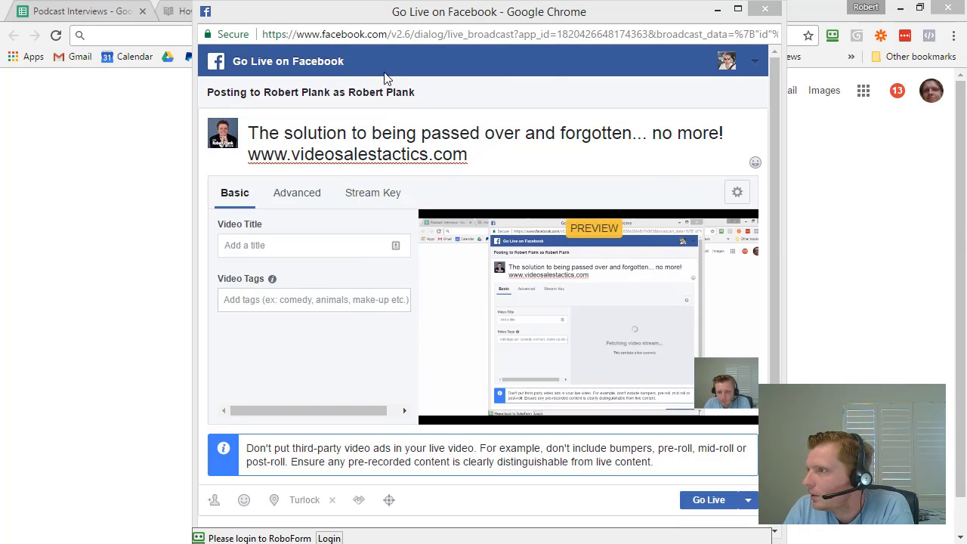
Step: Show the Go Live popup as a regular browser tab and mute that tab
{"action": "right_click", "coordinate": [381, 21]}
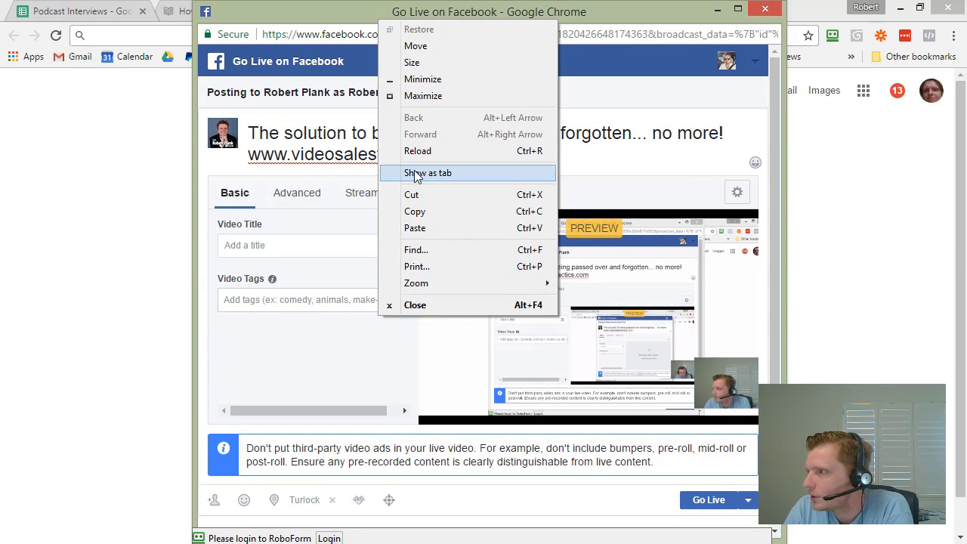
{"action": "left_click", "coordinate": [442, 173]}
{"action": "right_click", "coordinate": [127, 14]}
{"action": "left_click", "coordinate": [151, 104]}
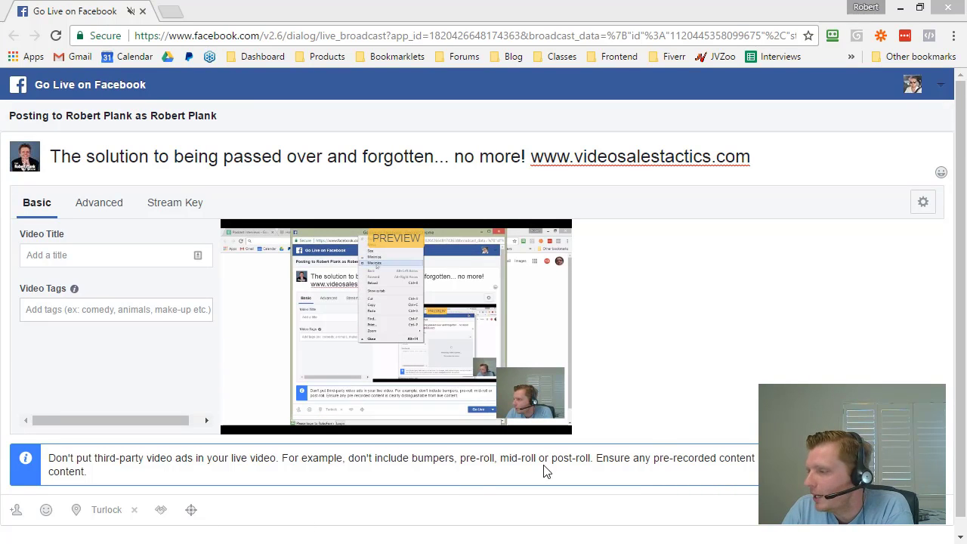
{"action": "scroll", "coordinate": [697, 354], "scroll_direction": "down", "scroll_amount": 1}
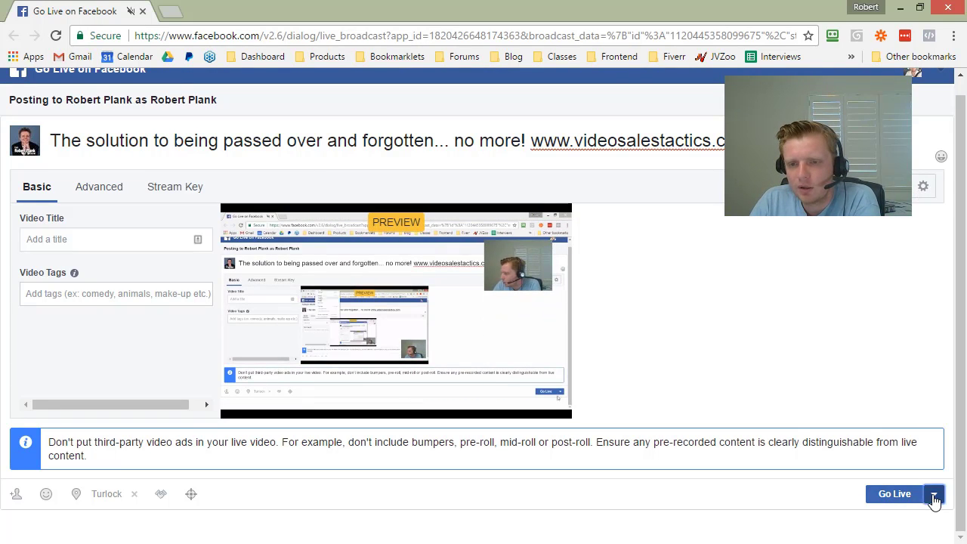
Step: Schedule the live broadcast to start at 12:30 PM PDT on 6/1/2017
{"action": "left_click", "coordinate": [934, 496]}
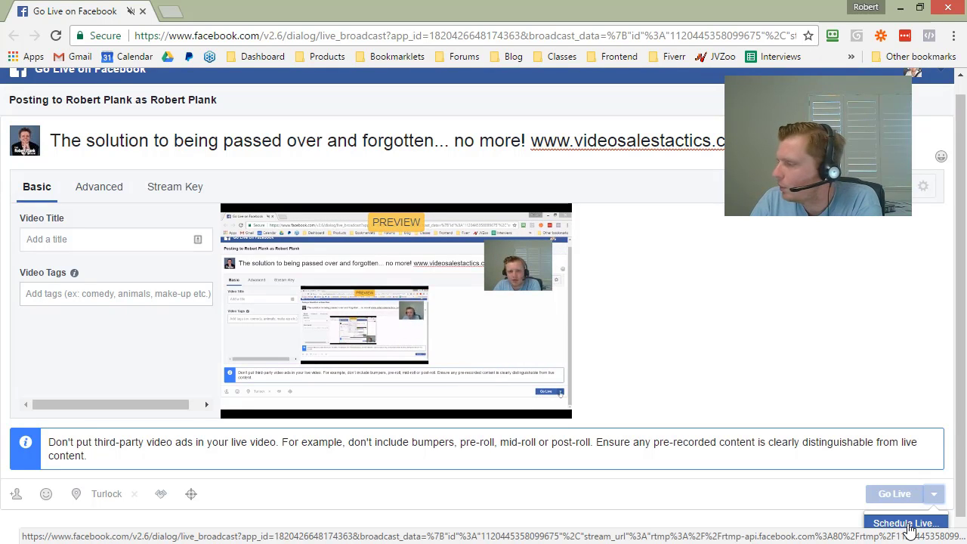
{"action": "left_click", "coordinate": [907, 523]}
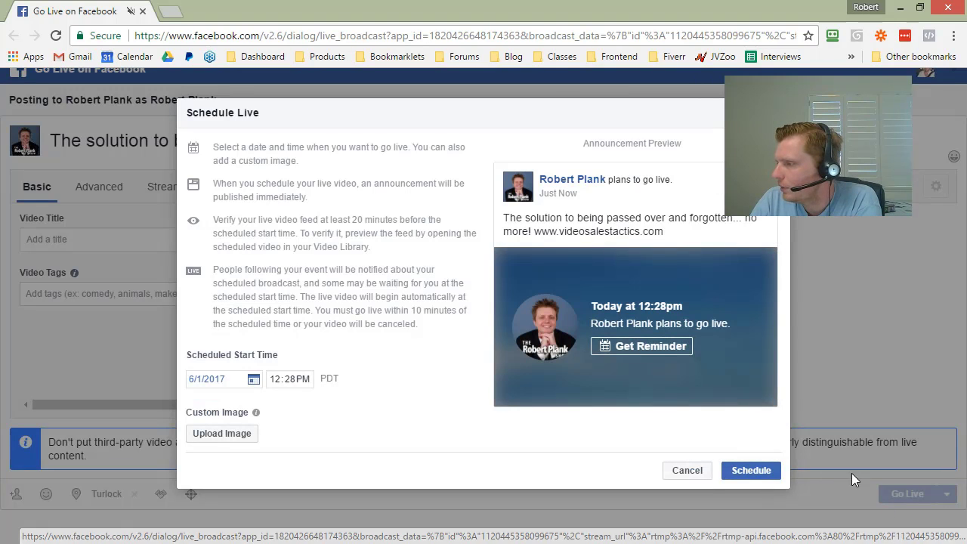
{"action": "left_click", "coordinate": [289, 380]}
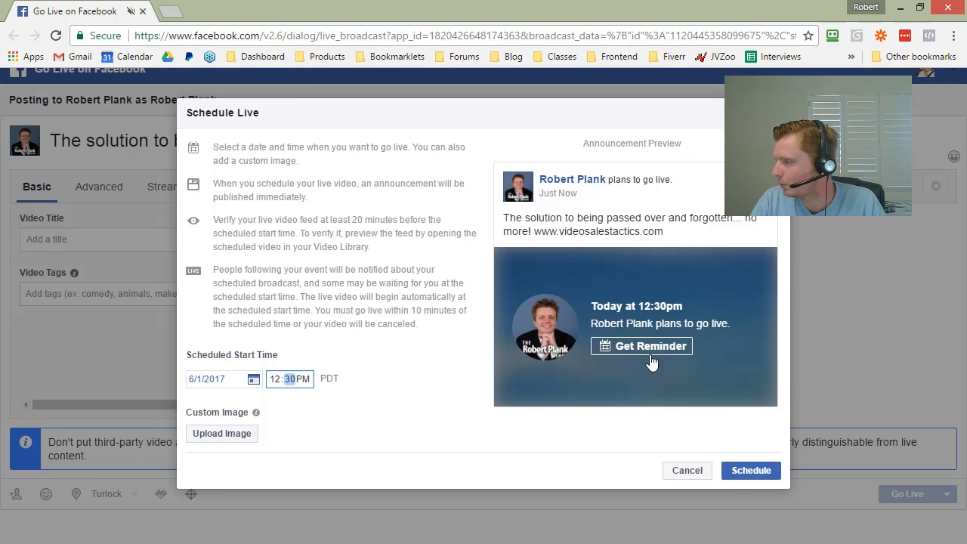
{"action": "left_click", "coordinate": [751, 470]}
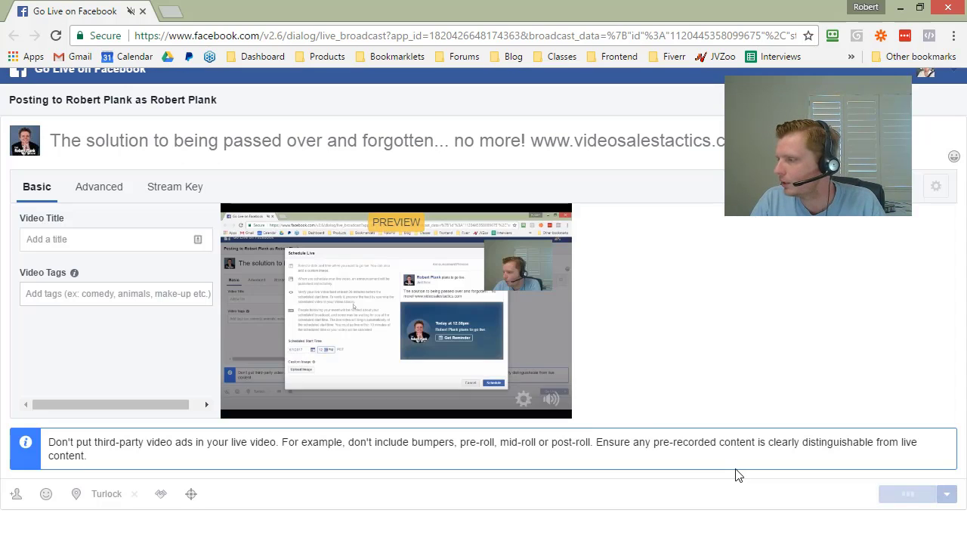
Step: Open a new tab and load facebook.com by entering 'face' in the address bar
{"action": "key", "text": "ctrl+t"}
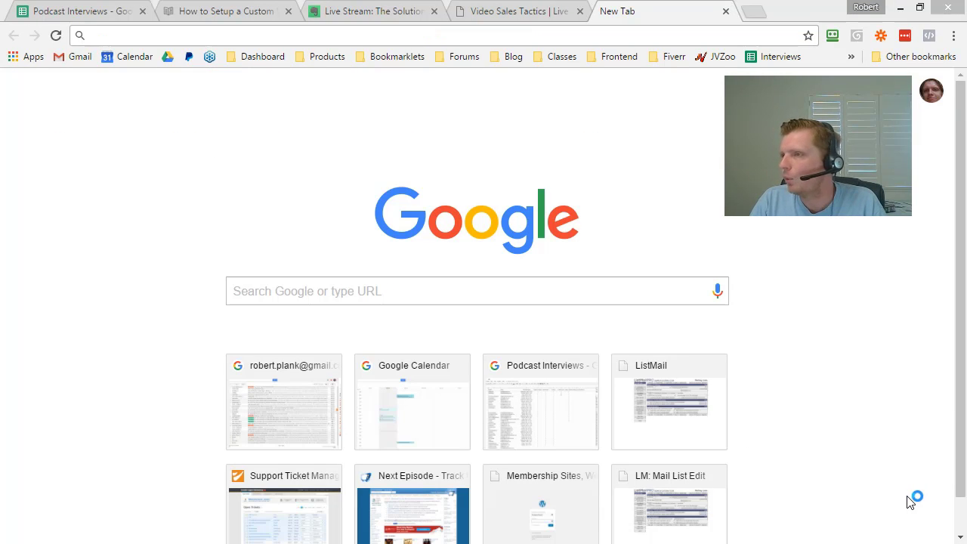
{"action": "left_click", "coordinate": [459, 35]}
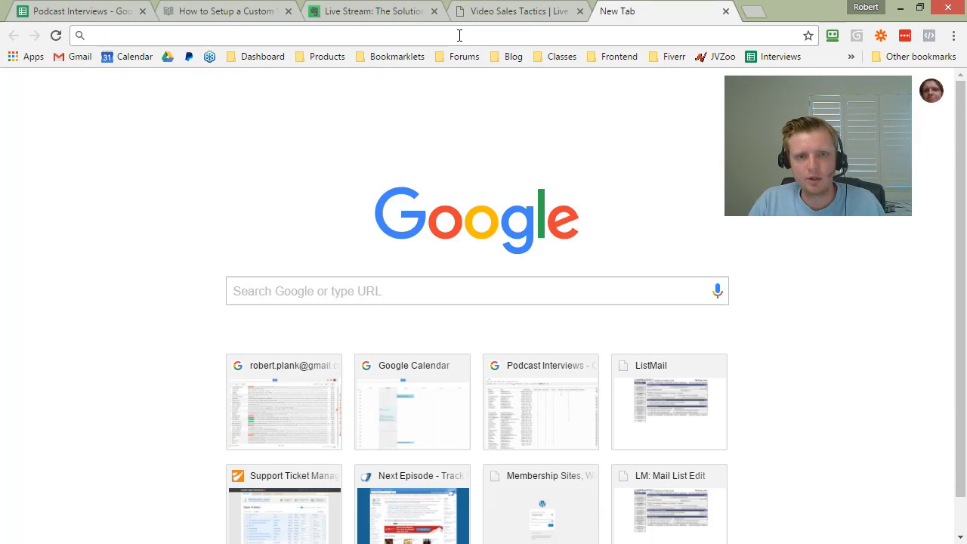
{"action": "type", "text": "face"}
{"action": "key", "text": "Return"}
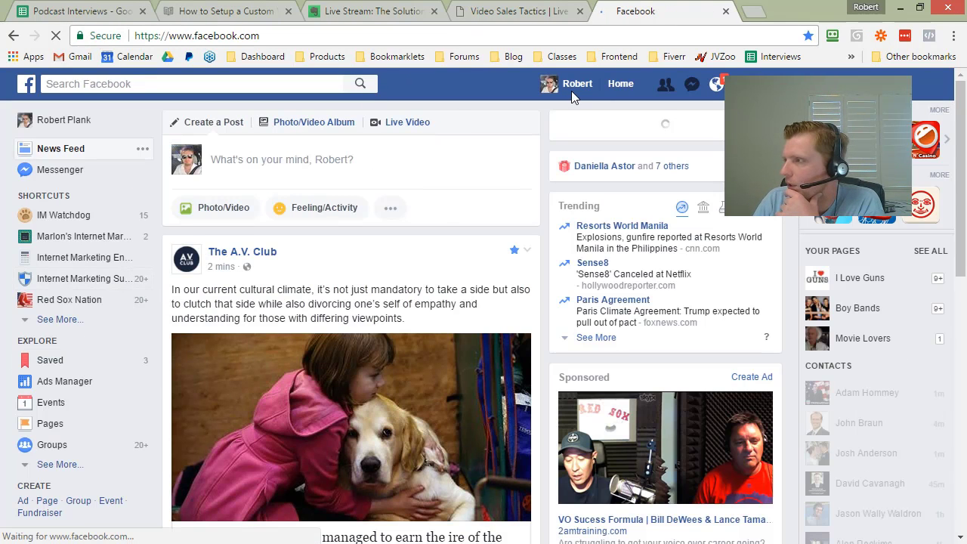
Step: Open the owner's page from Shortcuts, scroll to the 12:30pm live post, and confirm boosting is unavailable
{"action": "left_click", "coordinate": [71, 321]}
{"action": "left_click", "coordinate": [69, 386]}
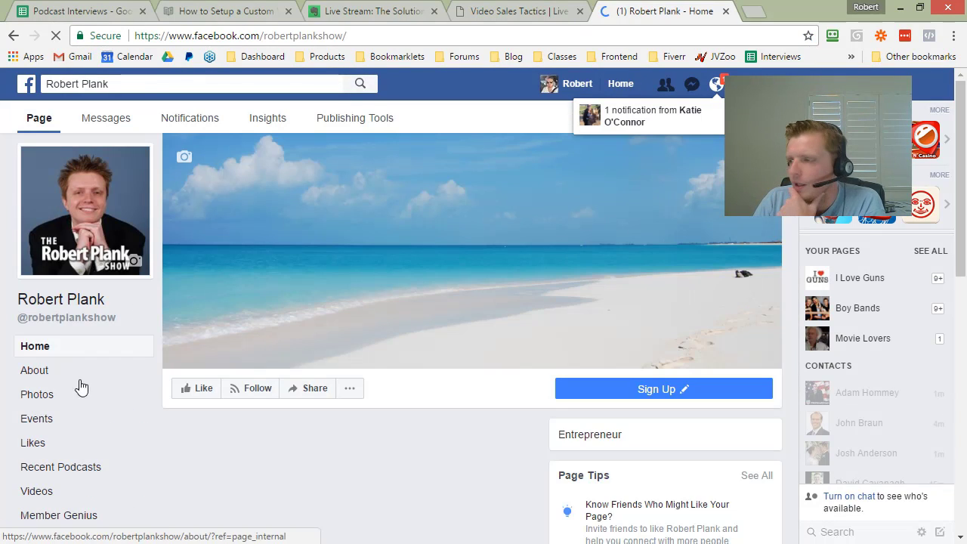
{"action": "left_click_drag", "start_coordinate": [961, 182], "coordinate": [963, 392]}
{"action": "scroll", "coordinate": [963, 391], "scroll_direction": "down", "scroll_amount": 3}
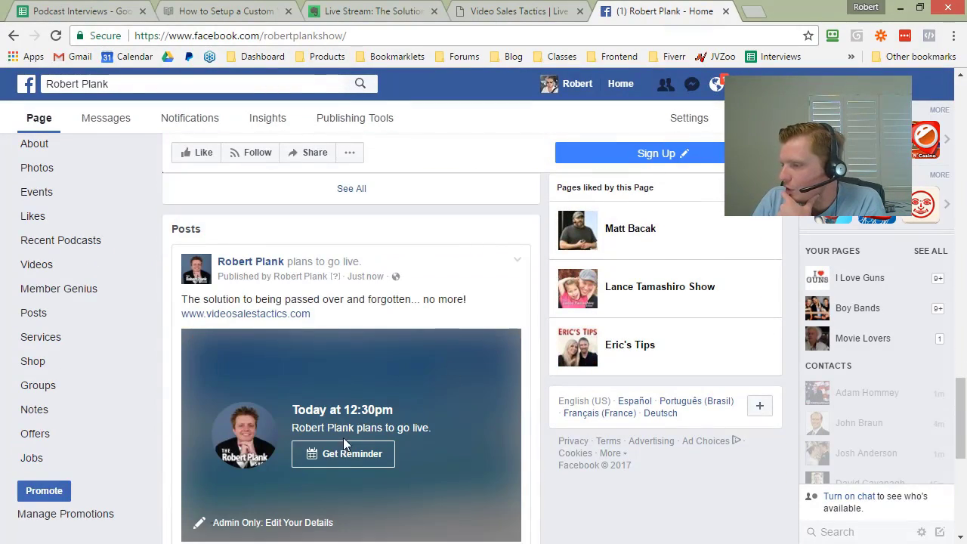
{"action": "scroll", "coordinate": [344, 458], "scroll_direction": "down", "scroll_amount": 1}
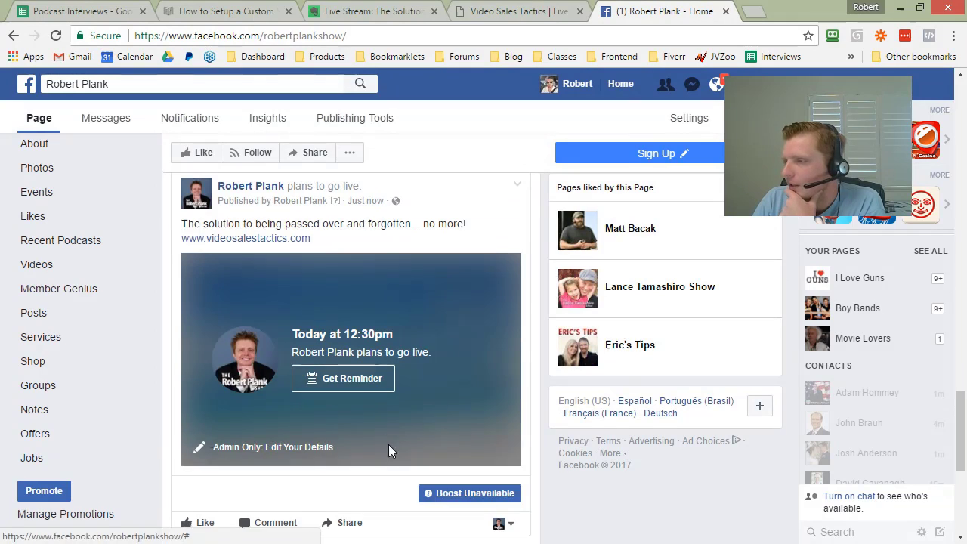
{"action": "left_click", "coordinate": [453, 494]}
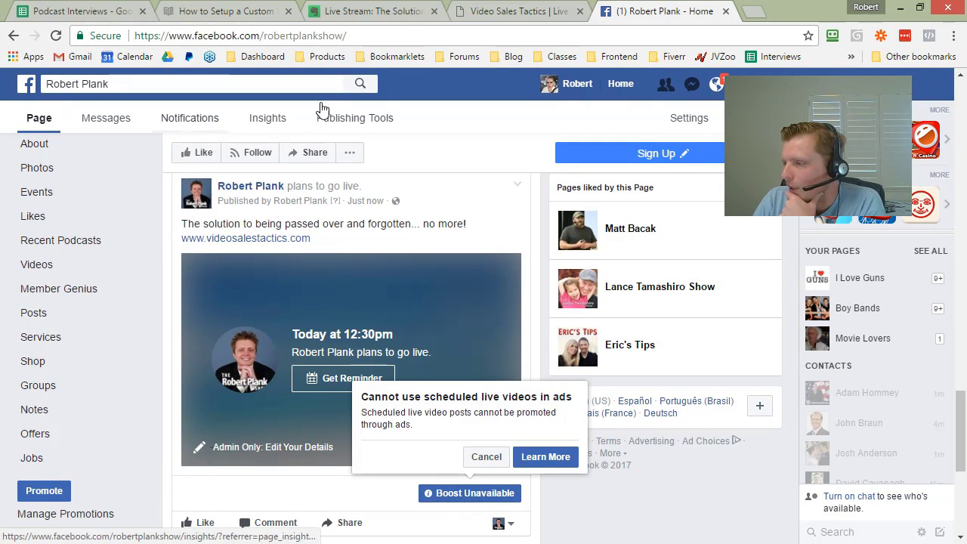
{"action": "left_click", "coordinate": [488, 219]}
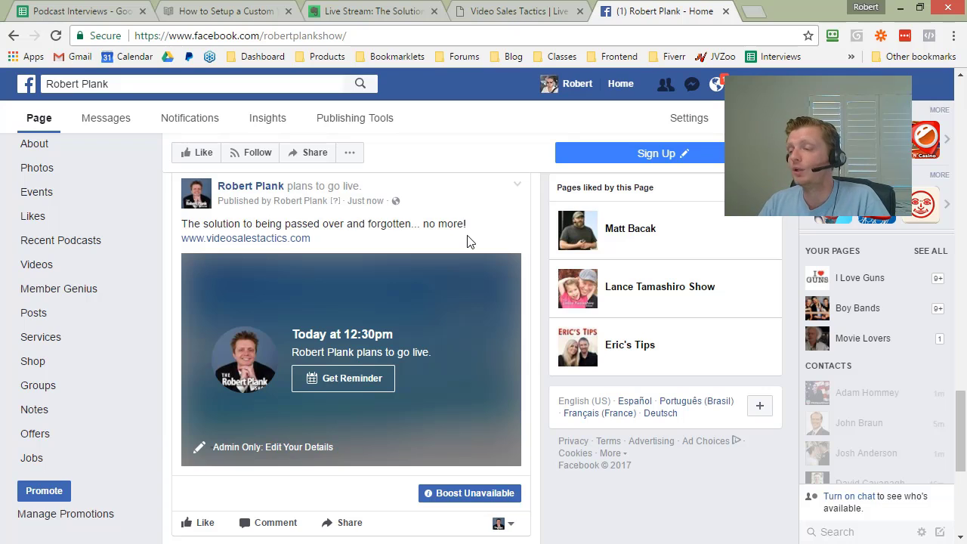
Step: Turn on Get Reminder for the scheduled 12:30pm live post and check the notifications list
{"action": "scroll", "coordinate": [440, 325], "scroll_direction": "down", "scroll_amount": 2}
{"action": "scroll", "coordinate": [355, 367], "scroll_direction": "up", "scroll_amount": 1}
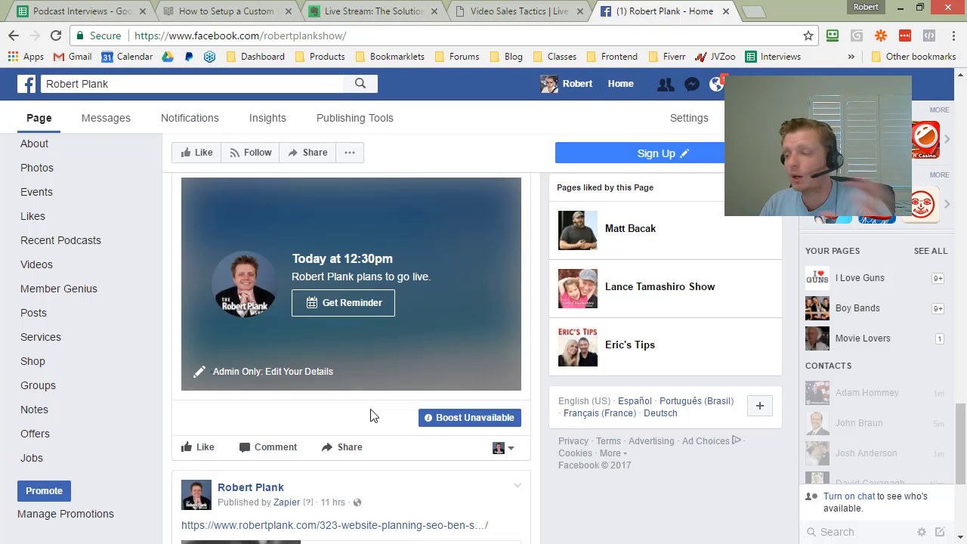
{"action": "scroll", "coordinate": [368, 393], "scroll_direction": "up", "scroll_amount": 1}
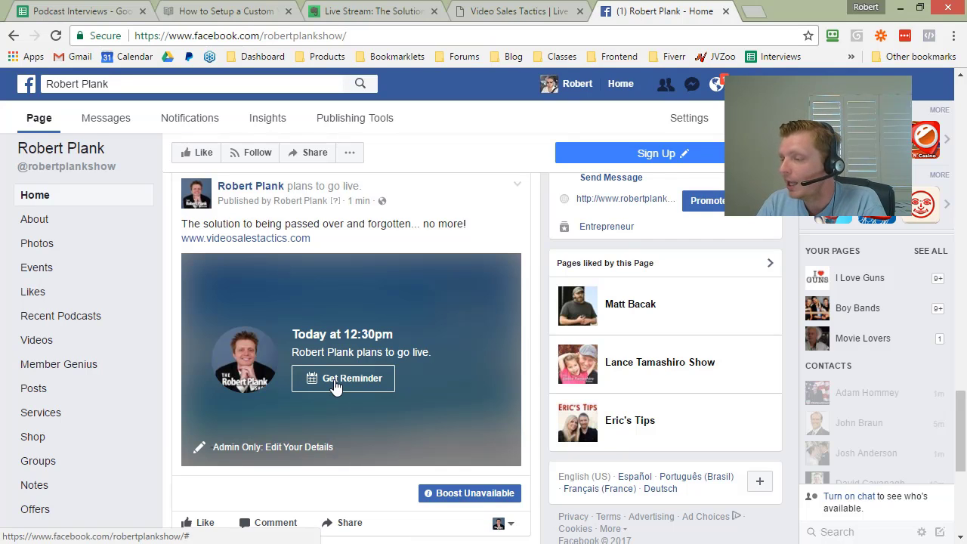
{"action": "left_click", "coordinate": [335, 386]}
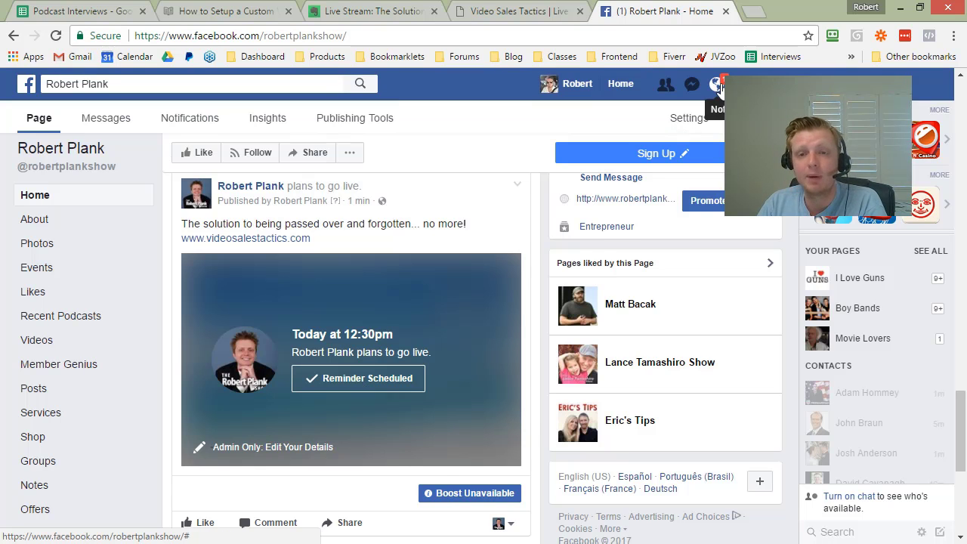
{"action": "left_click", "coordinate": [717, 84]}
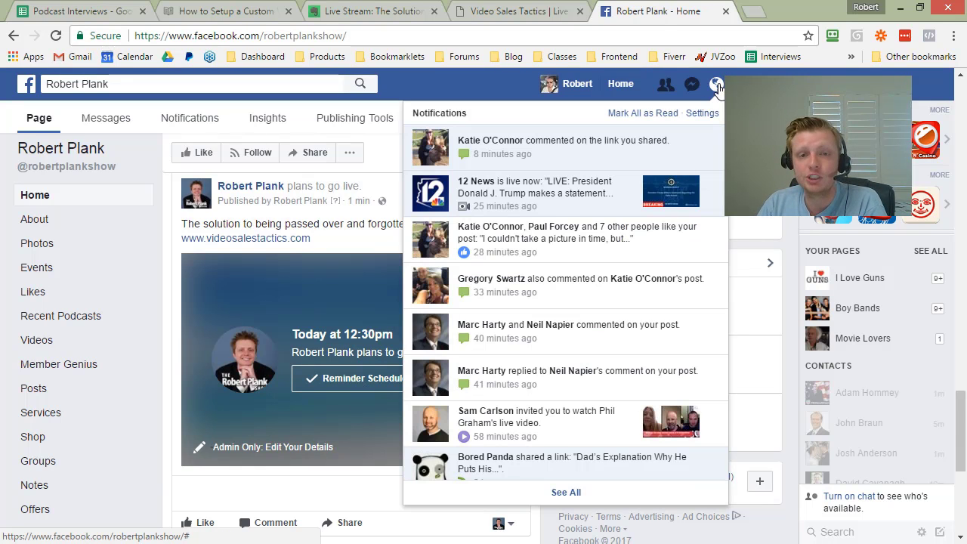
{"action": "left_click", "coordinate": [718, 86]}
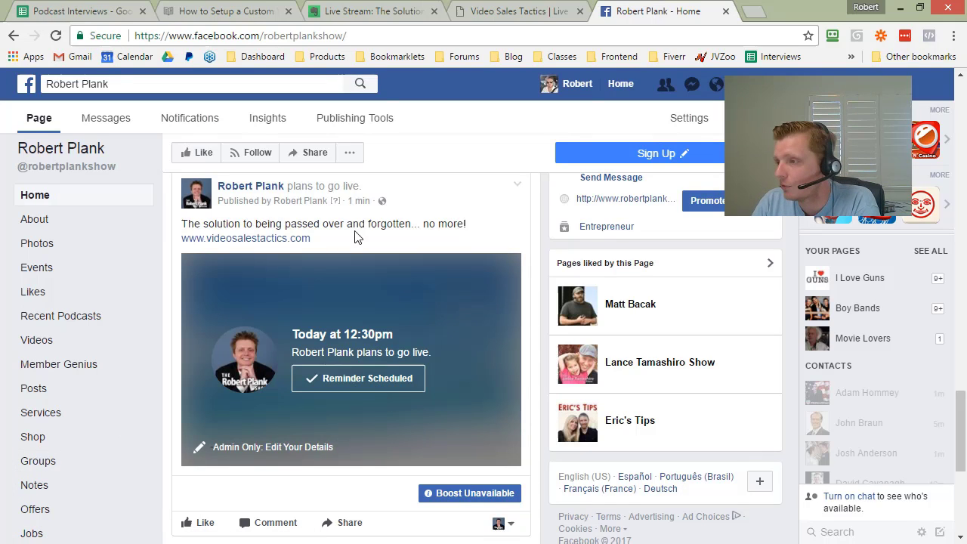
Step: Scroll up and back down the Robert Plank page past the scheduled live post
{"action": "scroll", "coordinate": [363, 218], "scroll_direction": "up", "scroll_amount": 1}
{"action": "scroll", "coordinate": [313, 216], "scroll_direction": "down", "scroll_amount": 1}
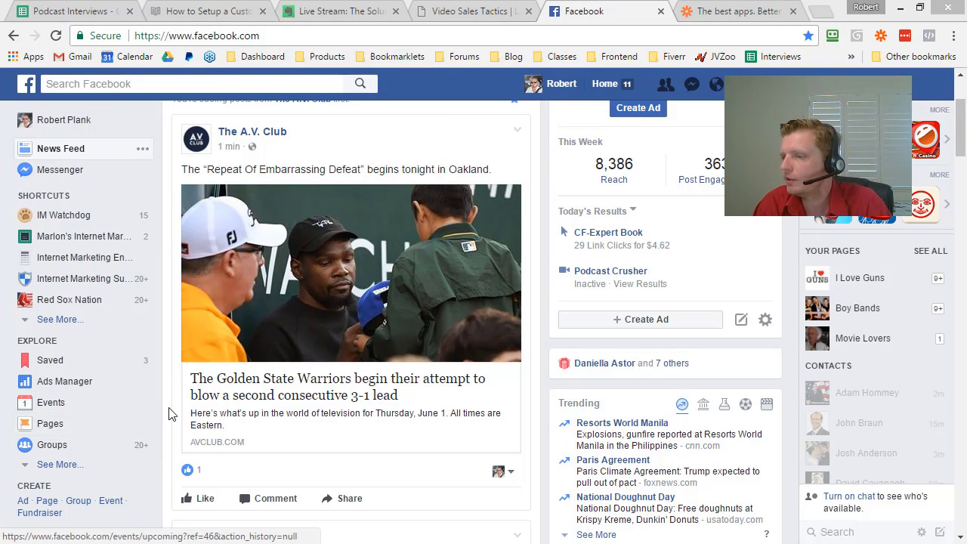
Step: Check the latest Facebook notifications, then close the list
{"action": "left_click", "coordinate": [718, 84]}
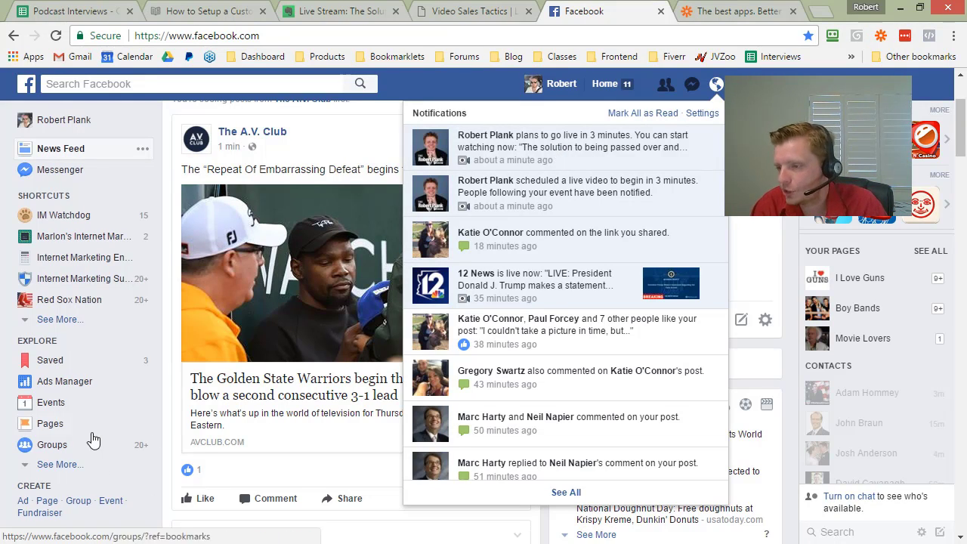
{"action": "left_click", "coordinate": [61, 464]}
{"action": "scroll", "coordinate": [80, 461], "scroll_direction": "down", "scroll_amount": 2}
{"action": "scroll", "coordinate": [85, 458], "scroll_direction": "up", "scroll_amount": 4}
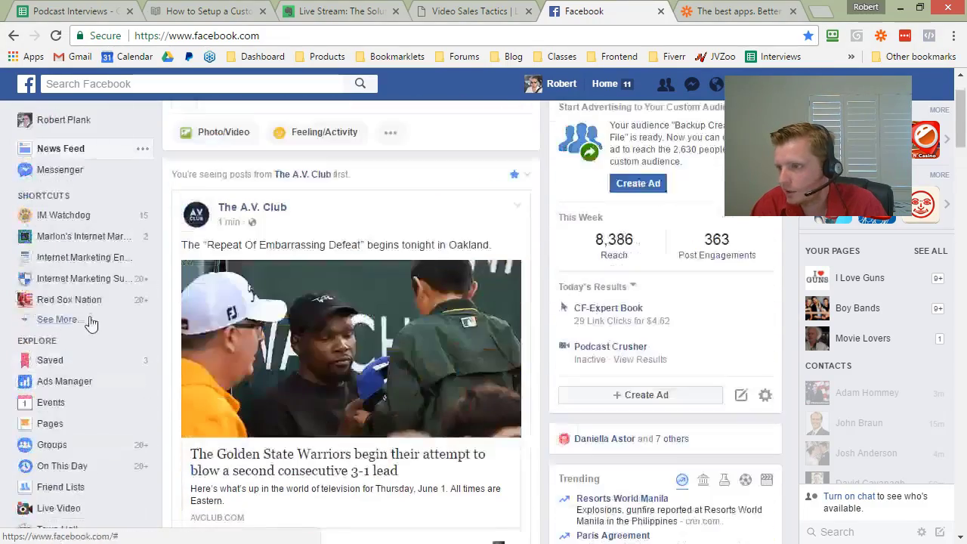
Step: Open the Robert Plank page from the expanded Shortcuts list and scroll through its posts
{"action": "left_click", "coordinate": [70, 323]}
{"action": "left_click", "coordinate": [76, 385]}
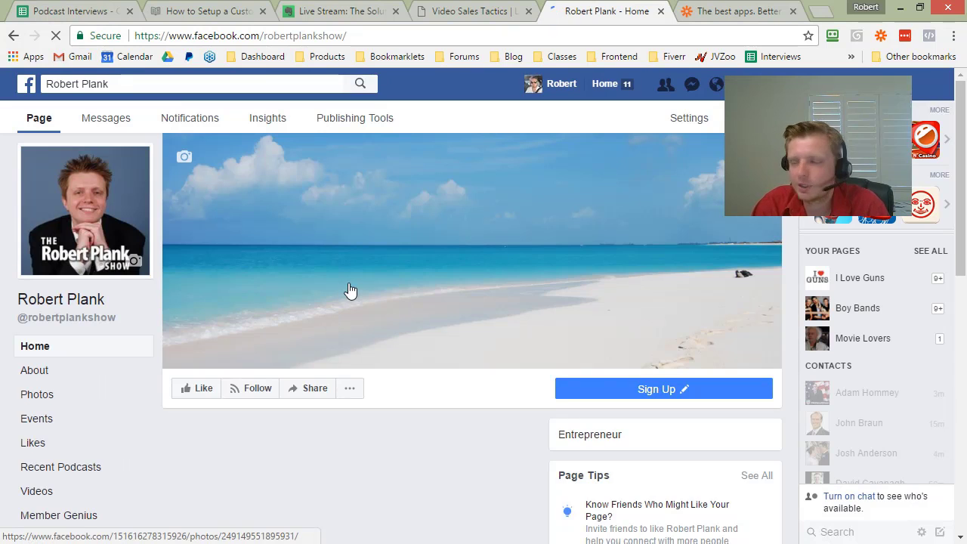
{"action": "scroll", "coordinate": [363, 310], "scroll_direction": "down", "scroll_amount": 7}
{"action": "scroll", "coordinate": [371, 319], "scroll_direction": "down", "scroll_amount": 10}
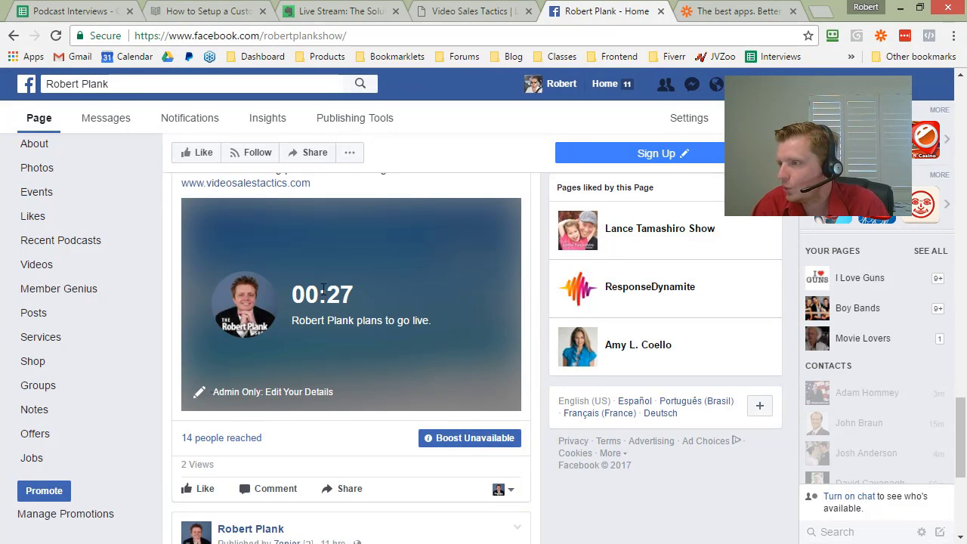
{"action": "scroll", "coordinate": [349, 368], "scroll_direction": "up", "scroll_amount": 1}
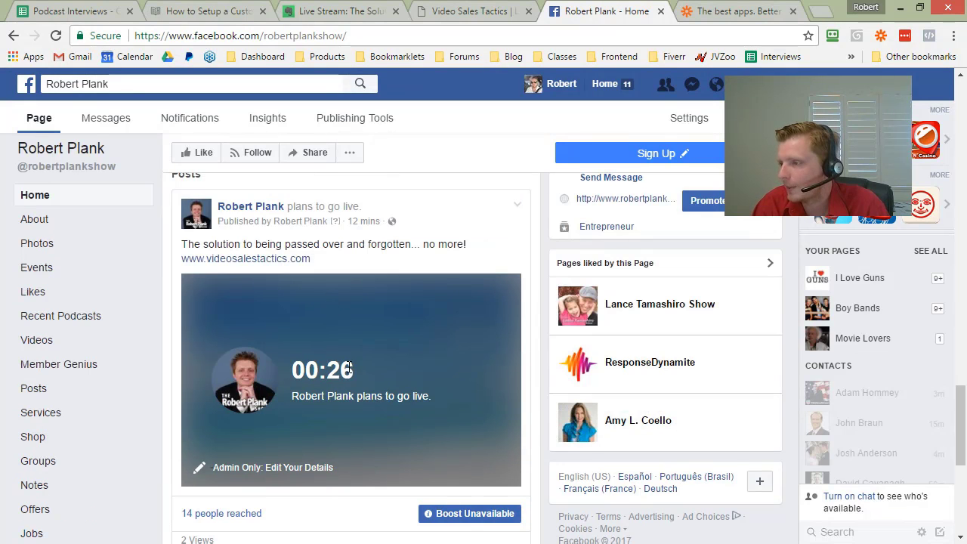
Step: Check the going-live notification, dismiss it, and scroll down to the live post
{"action": "left_click", "coordinate": [717, 84]}
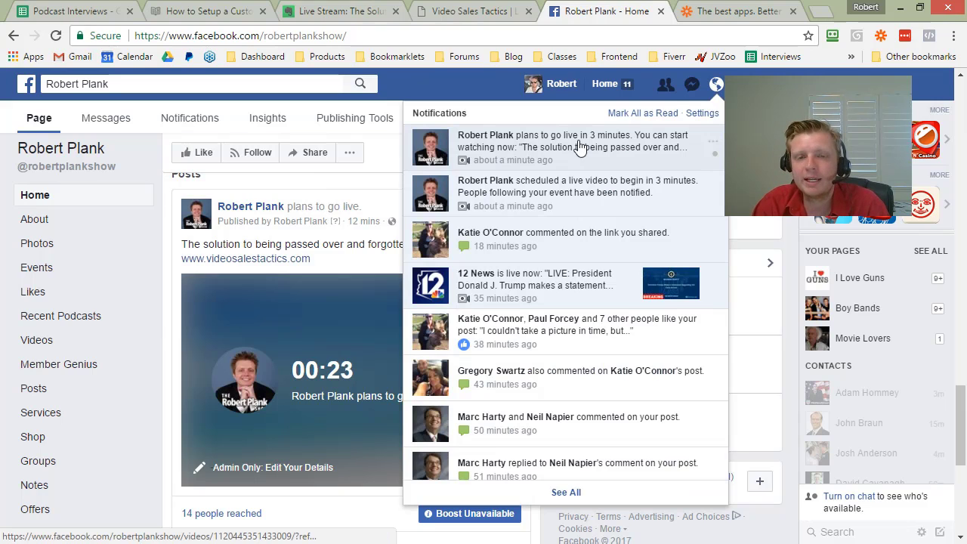
{"action": "left_click", "coordinate": [315, 191]}
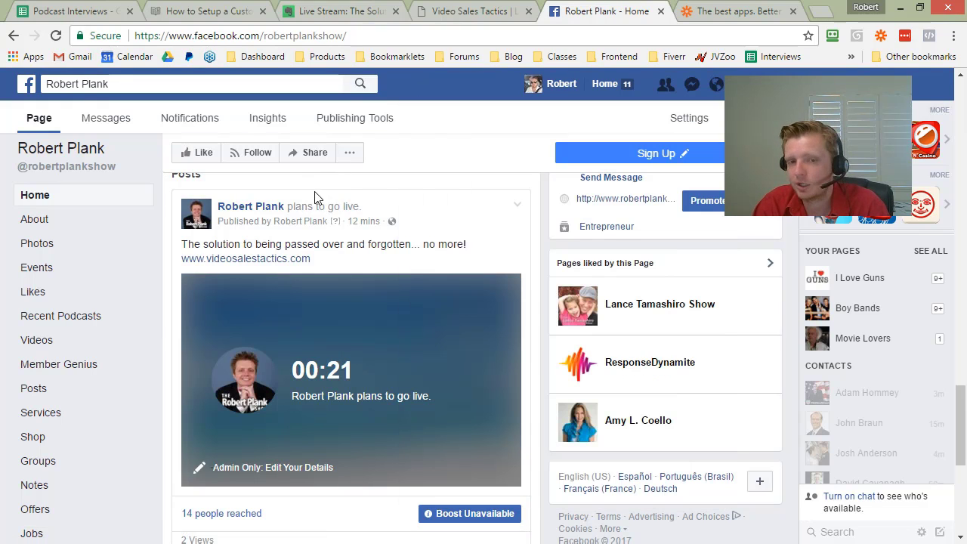
{"action": "scroll", "coordinate": [328, 371], "scroll_direction": "down", "scroll_amount": 1}
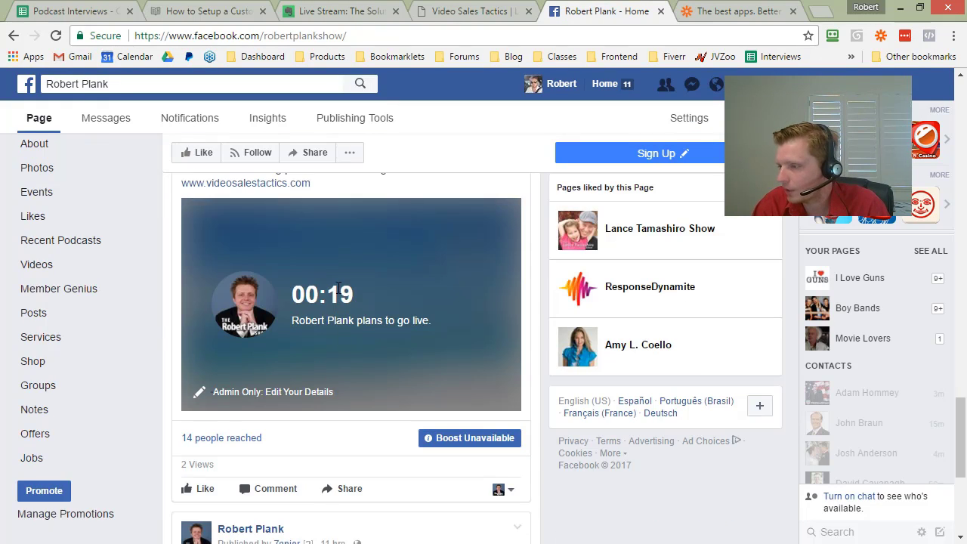
{"action": "scroll", "coordinate": [309, 379], "scroll_direction": "down", "scroll_amount": 1}
Step: Open the scheduled live video's settings and review the stream server URL and key
{"action": "left_click", "coordinate": [306, 317]}
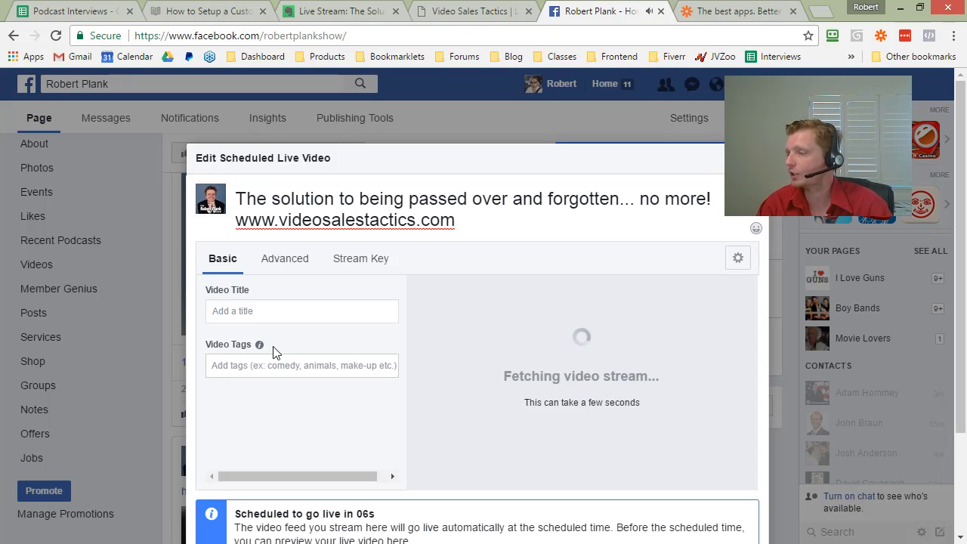
{"action": "left_click", "coordinate": [359, 263]}
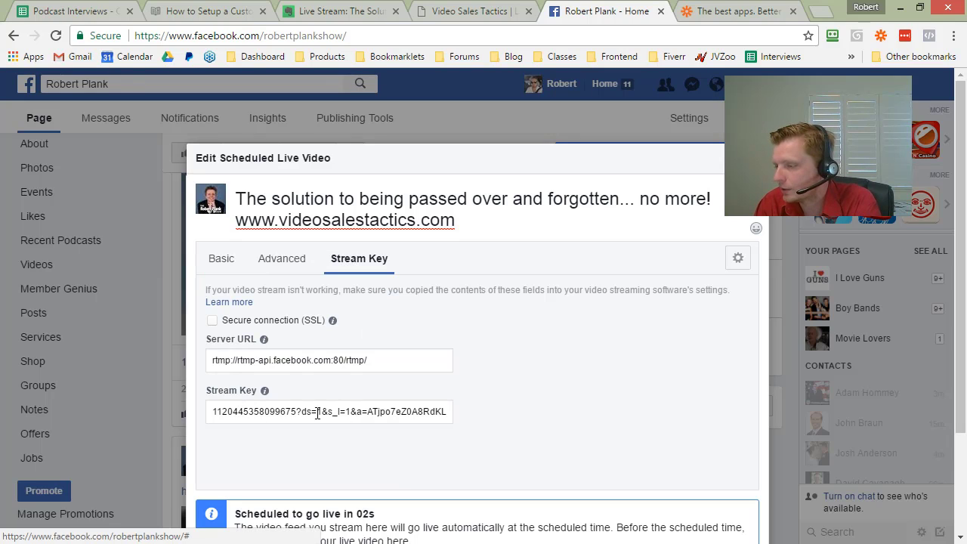
{"action": "left_click", "coordinate": [223, 257]}
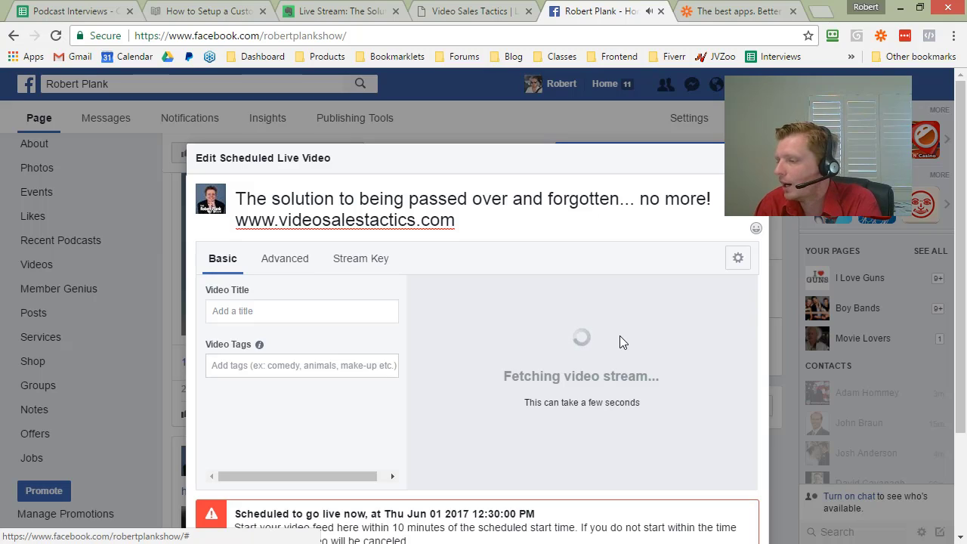
Step: Keep the start option on Scheduled Live and save the live video settings
{"action": "scroll", "coordinate": [529, 438], "scroll_direction": "down", "scroll_amount": 1}
{"action": "scroll", "coordinate": [508, 468], "scroll_direction": "down", "scroll_amount": 1}
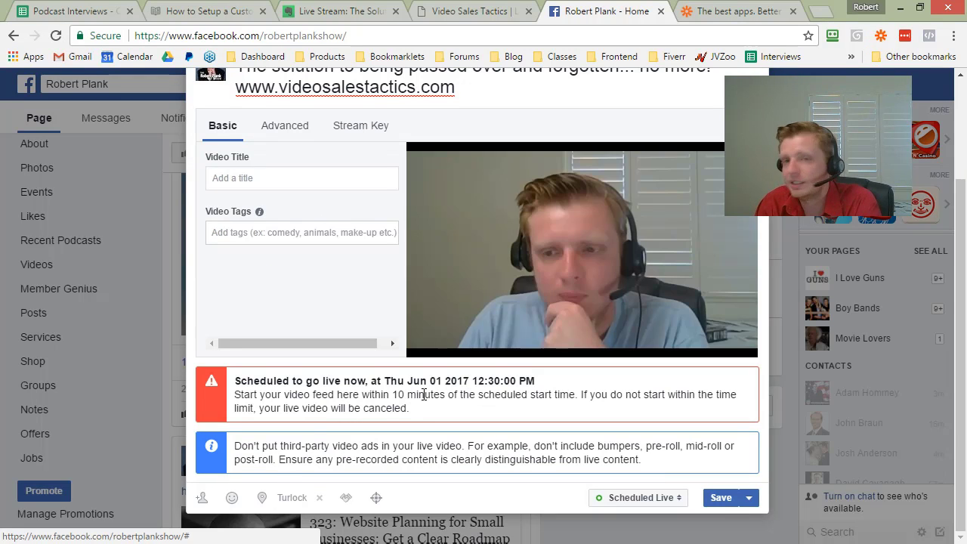
{"action": "left_click", "coordinate": [642, 498]}
{"action": "left_click", "coordinate": [641, 476]}
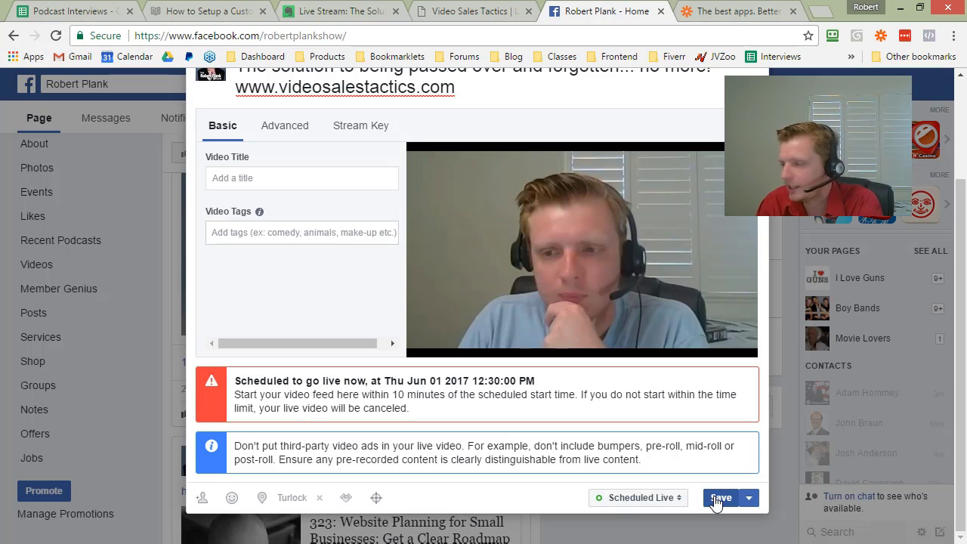
{"action": "left_click", "coordinate": [672, 498]}
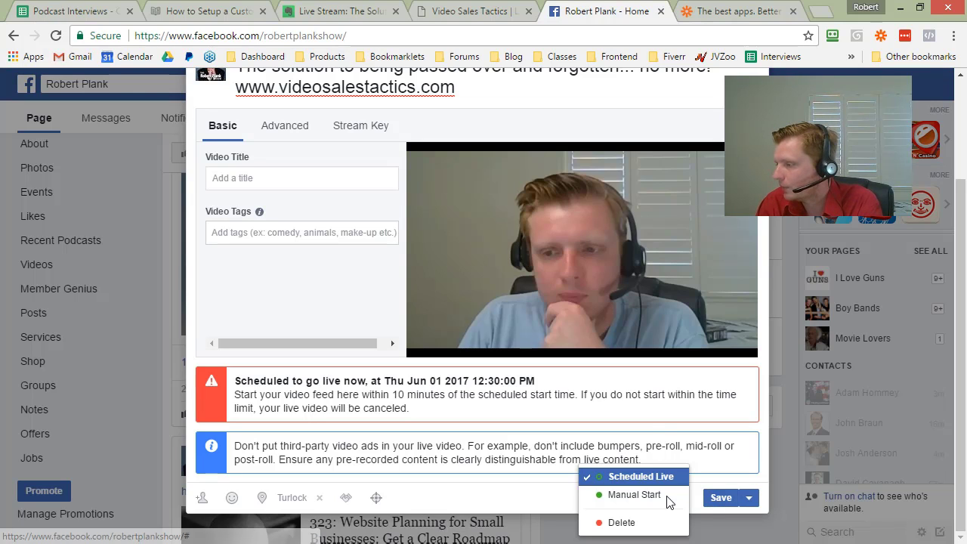
{"action": "left_click", "coordinate": [657, 477]}
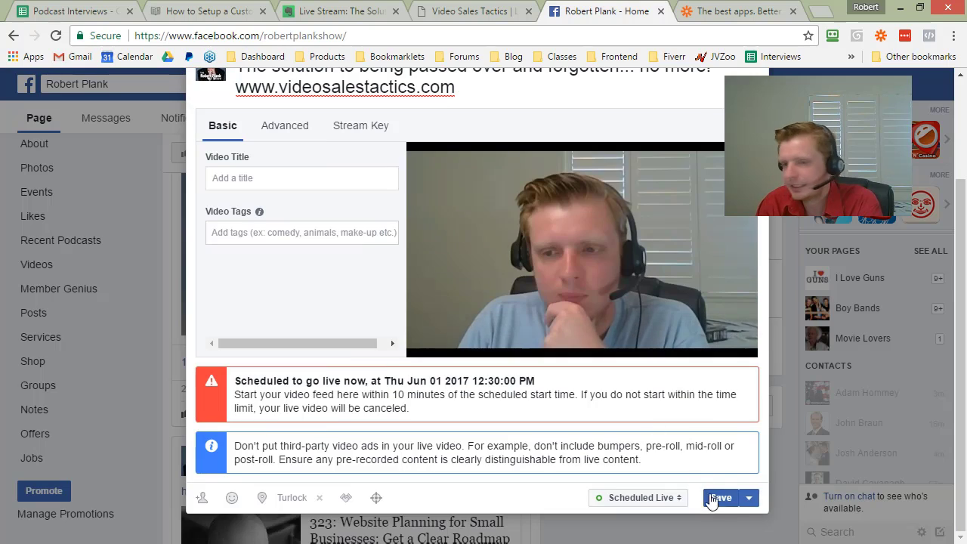
{"action": "left_click", "coordinate": [717, 500]}
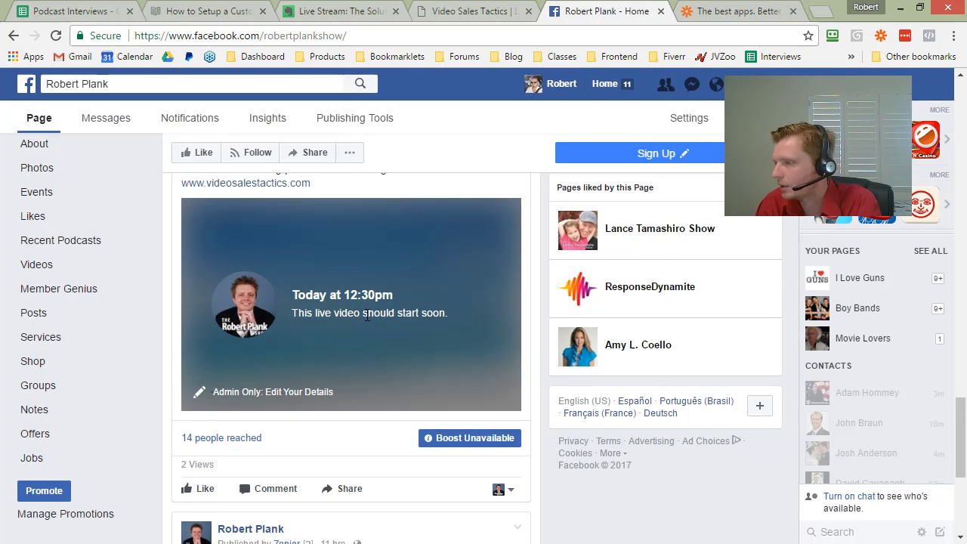
Step: Refresh the Robert Plank page with F5, scroll to the live post, then reload again
{"action": "scroll", "coordinate": [367, 316], "scroll_direction": "up", "scroll_amount": 1}
{"action": "key", "text": "F5"}
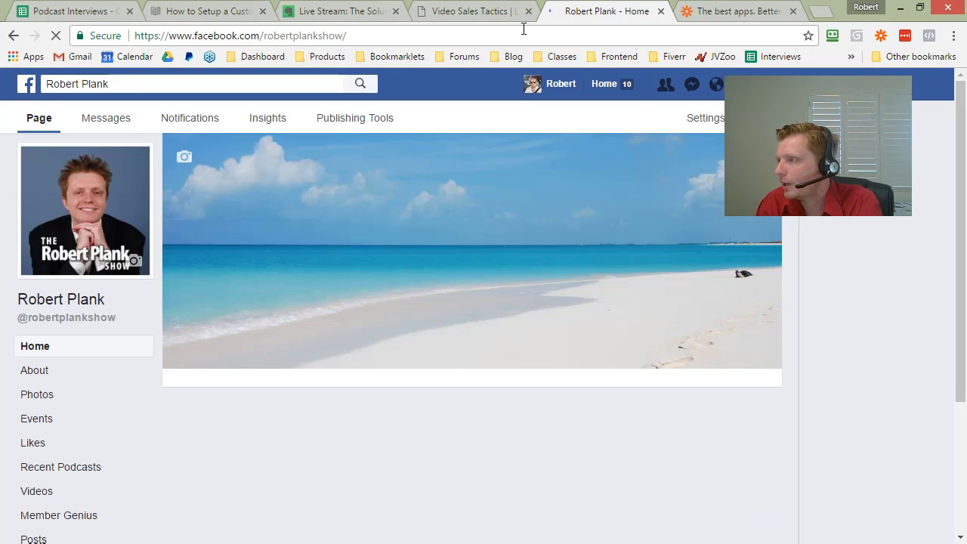
{"action": "scroll", "coordinate": [442, 286], "scroll_direction": "down", "scroll_amount": 10}
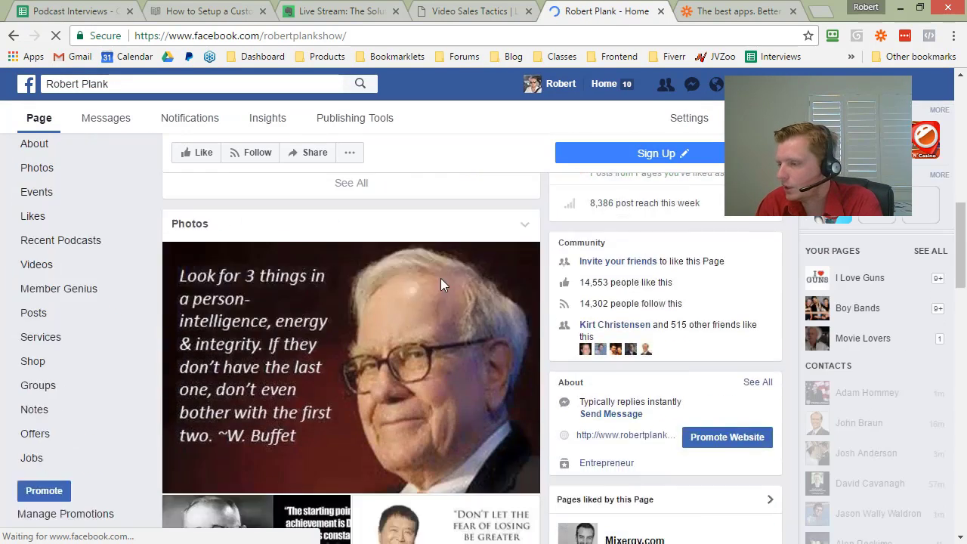
{"action": "scroll", "coordinate": [121, 372], "scroll_direction": "down", "scroll_amount": 8}
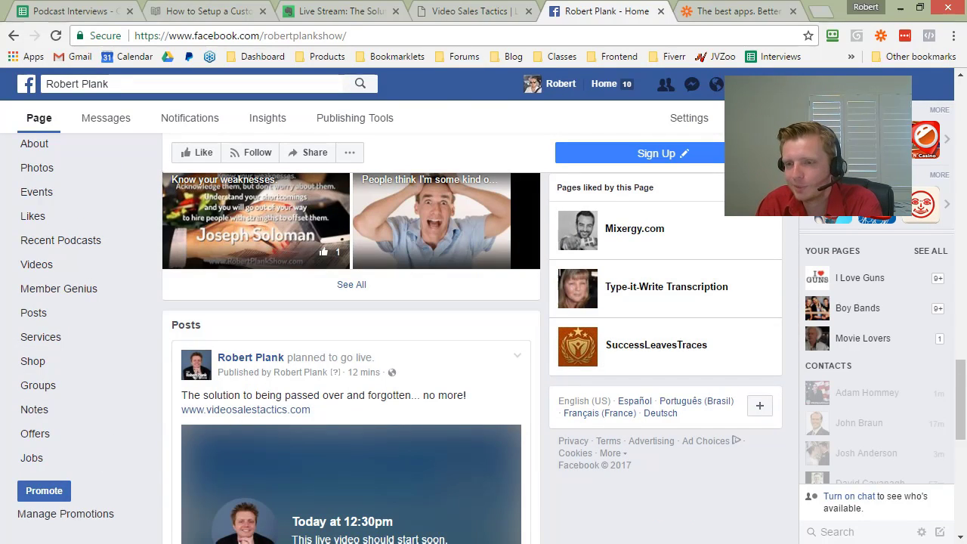
{"action": "scroll", "coordinate": [538, 396], "scroll_direction": "down", "scroll_amount": 2}
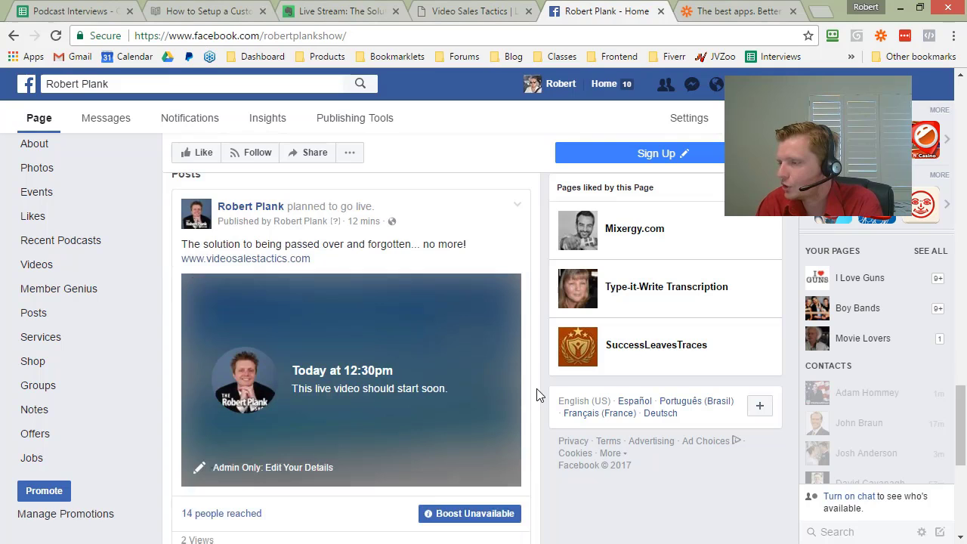
{"action": "right_click", "coordinate": [536, 393]}
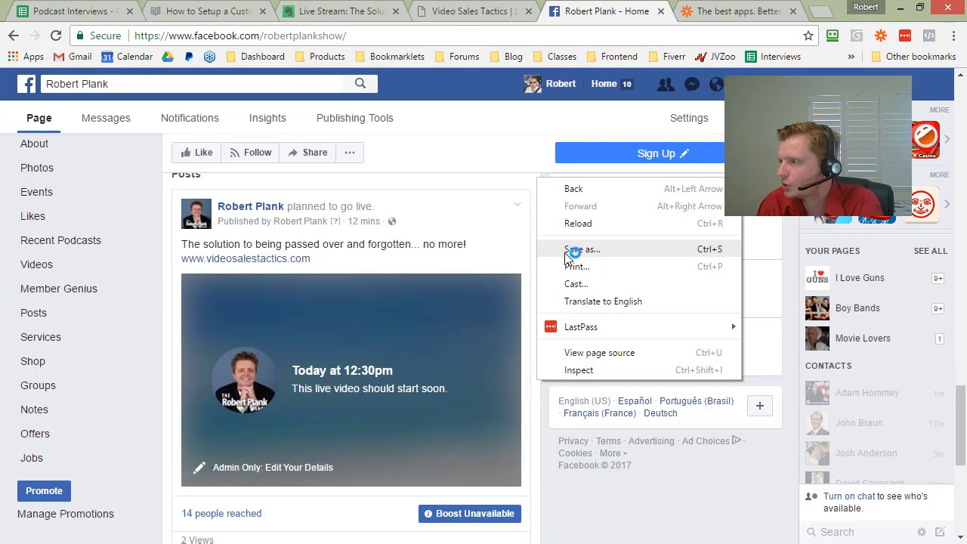
{"action": "left_click", "coordinate": [575, 220]}
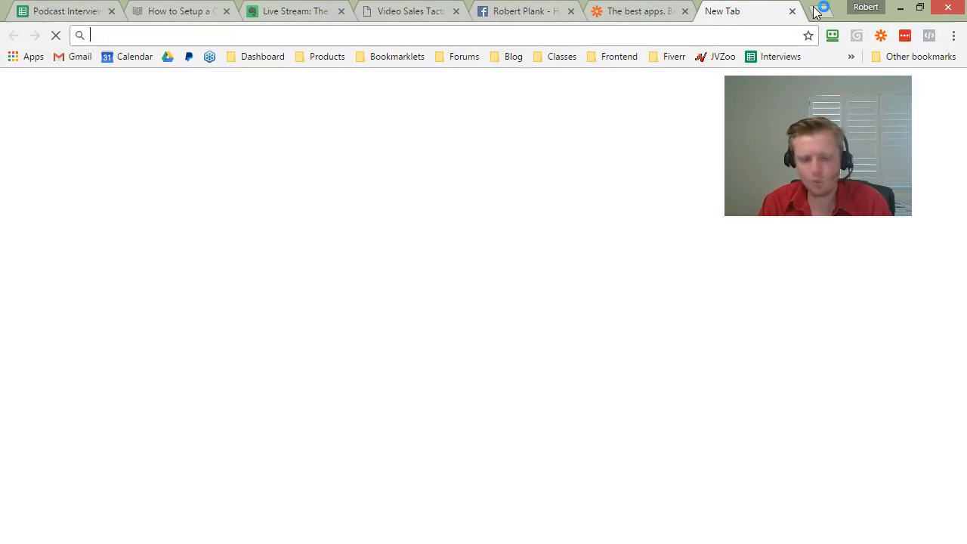
Step: Load websitesoncrack.com, then flip to the Zapier tab and back to Web Sites on Crack
{"action": "type", "text": "websitesoncrack.com"}
{"action": "key", "text": "Return"}
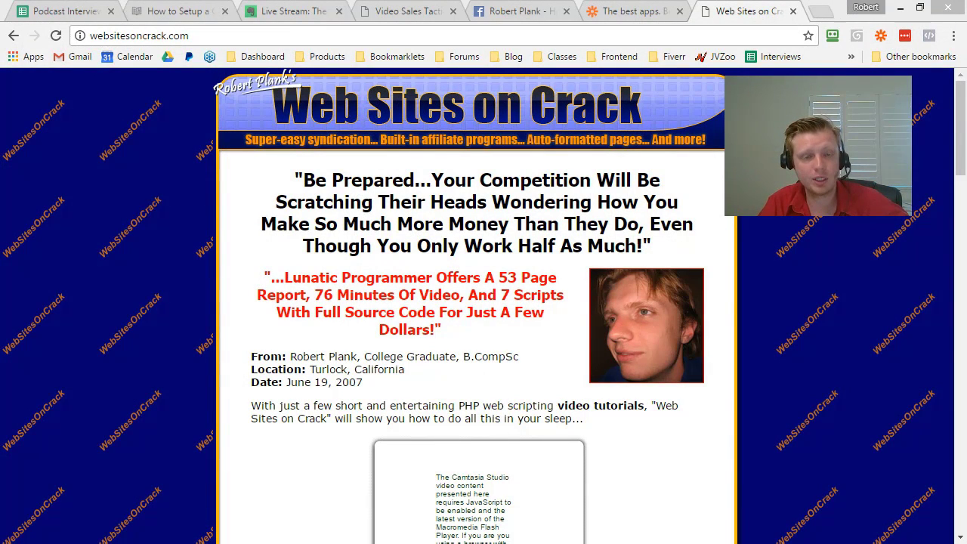
{"action": "left_click", "coordinate": [621, 11]}
{"action": "left_click", "coordinate": [758, 8]}
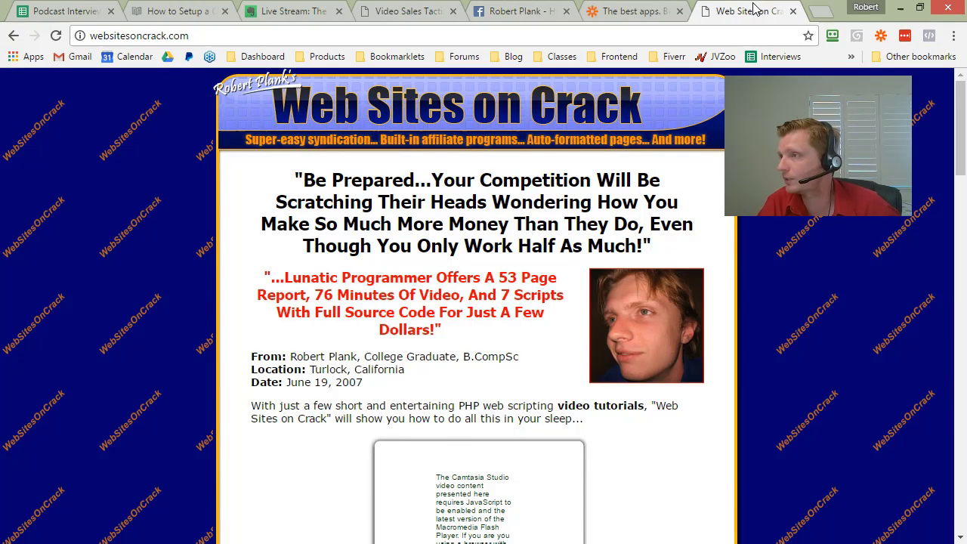
Step: Visit the Video Sales Tactics member dashboard, then load videosalestactics.com in a new incognito window
{"action": "left_click", "coordinate": [431, 7]}
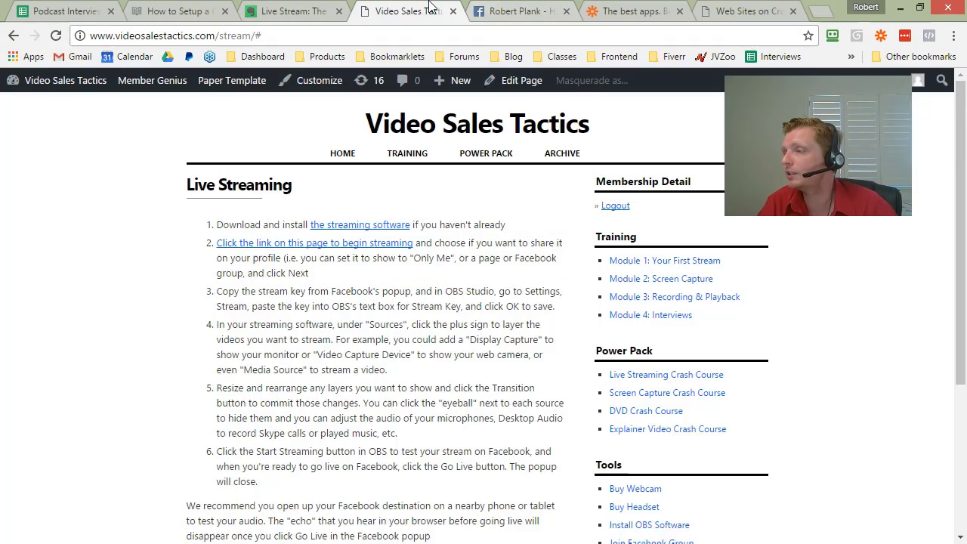
{"action": "left_click", "coordinate": [378, 123]}
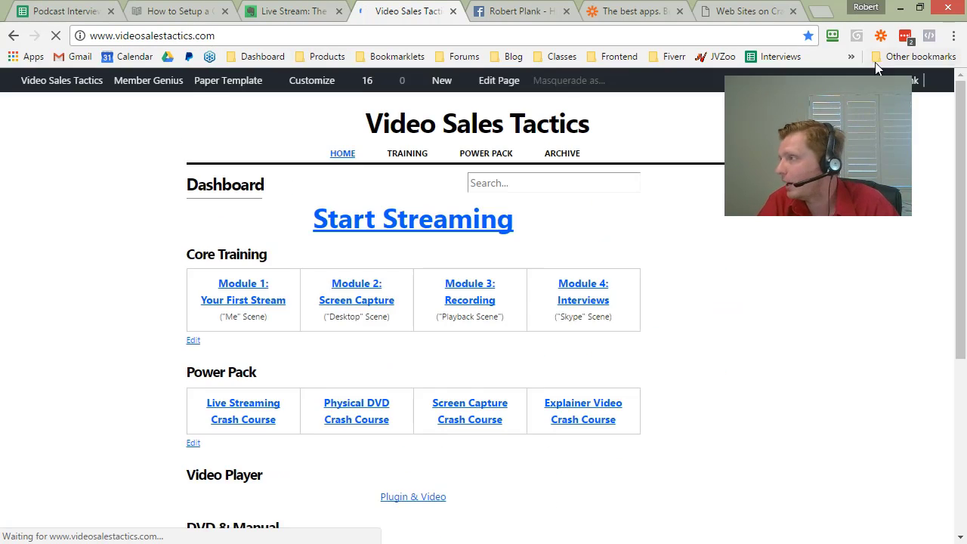
{"action": "left_click", "coordinate": [955, 36]}
{"action": "left_click", "coordinate": [907, 91]}
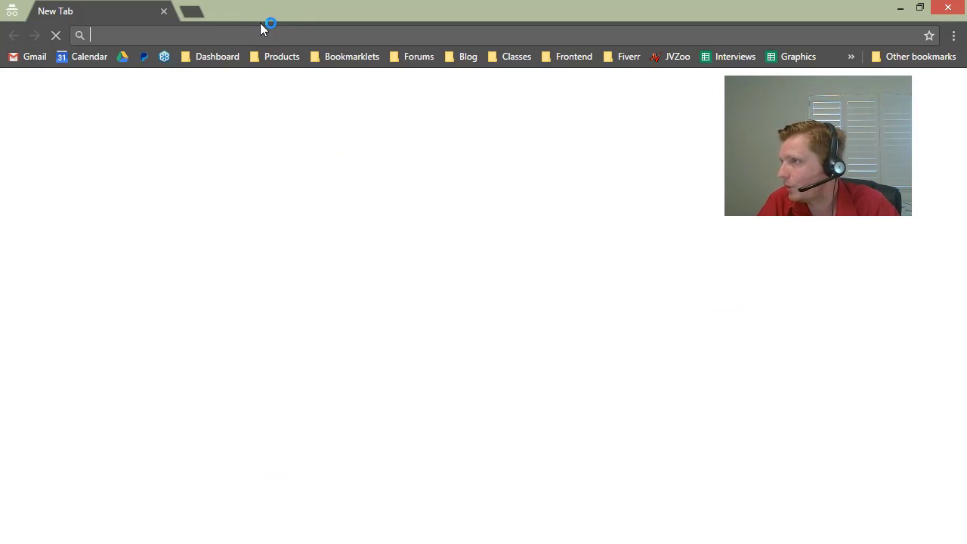
{"action": "type", "text": "videosalestactics.com"}
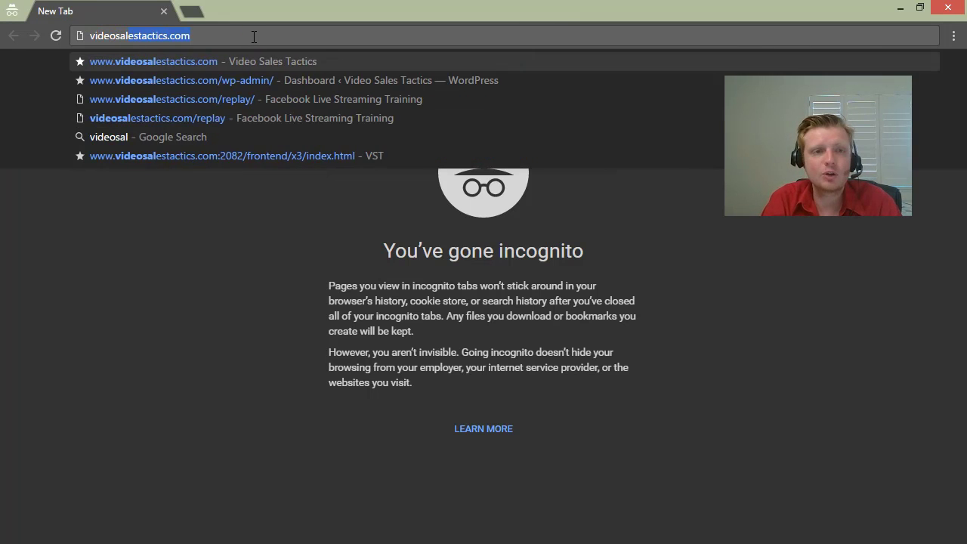
{"action": "key", "text": "Return"}
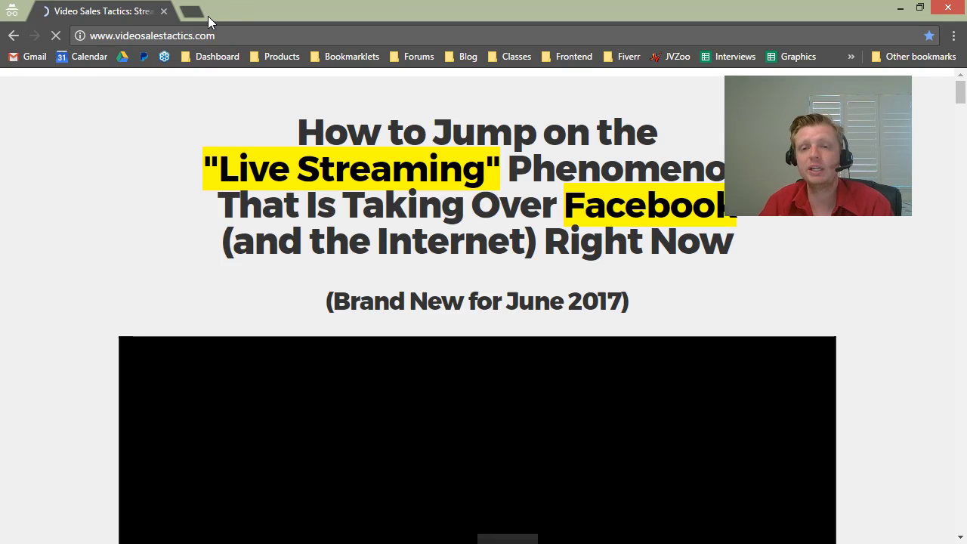
Step: Mute the sales page tab, scroll through it, pause its video, and close the incognito window
{"action": "right_click", "coordinate": [115, 10]}
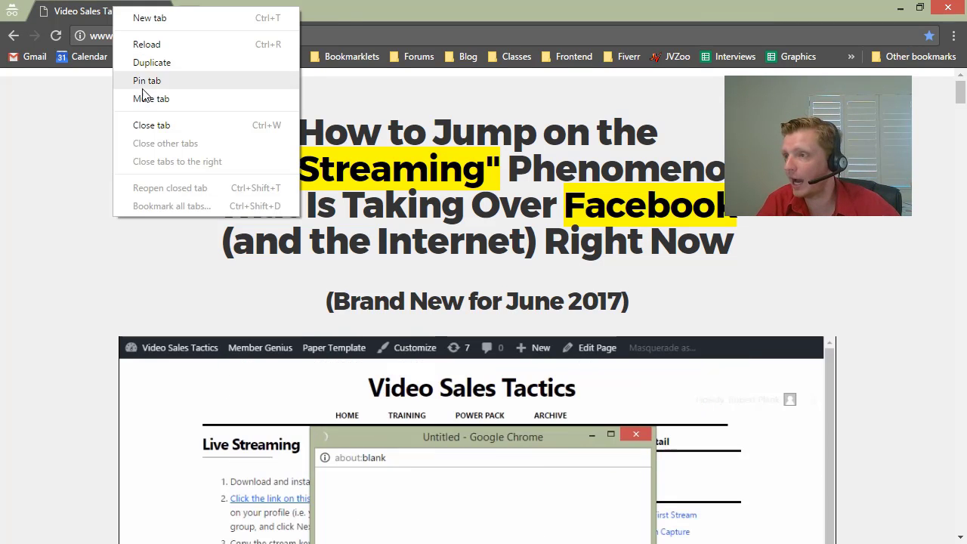
{"action": "left_click", "coordinate": [143, 95]}
{"action": "scroll", "coordinate": [148, 210], "scroll_direction": "down", "scroll_amount": 15}
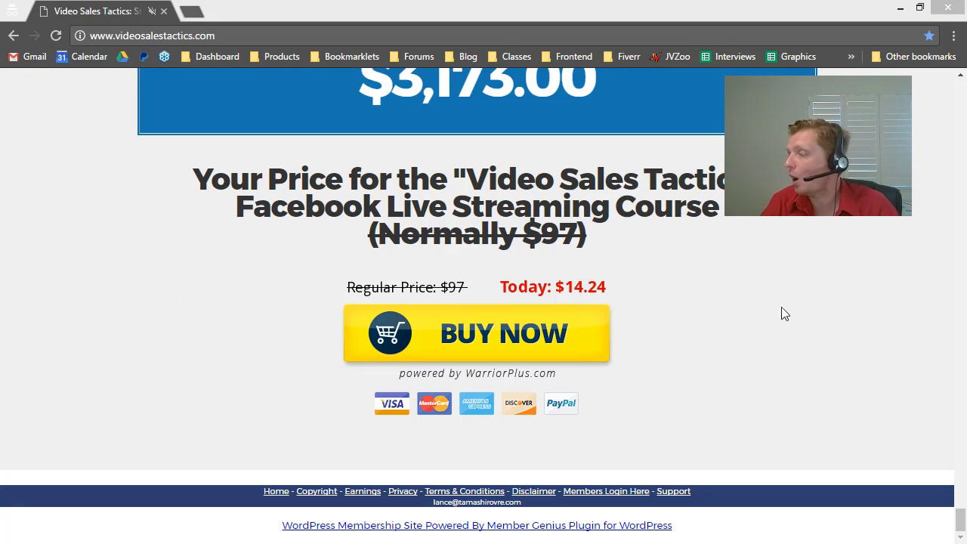
{"action": "scroll", "coordinate": [783, 313], "scroll_direction": "up", "scroll_amount": 4}
{"action": "left_click_drag", "start_coordinate": [958, 499], "coordinate": [958, 102]}
{"action": "scroll", "coordinate": [958, 102], "scroll_direction": "down", "scroll_amount": 1}
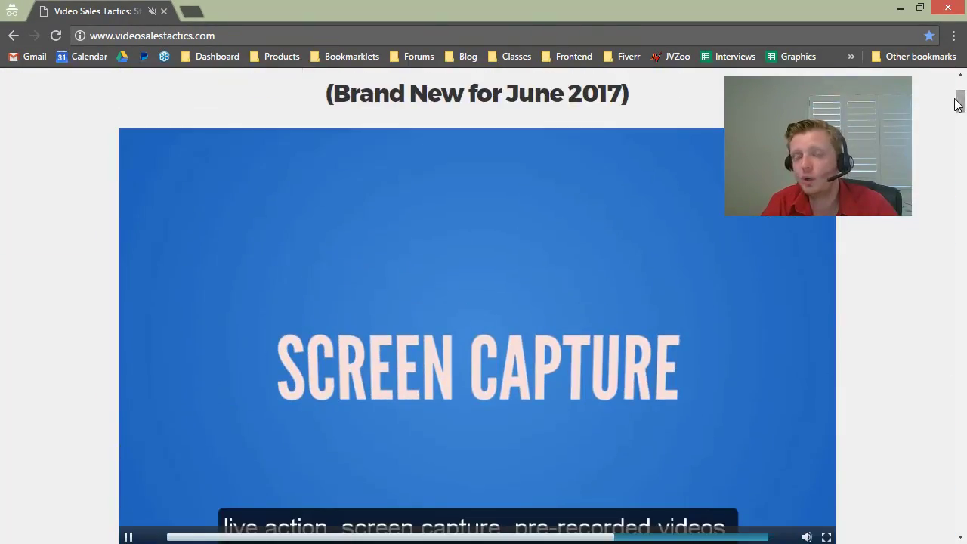
{"action": "scroll", "coordinate": [260, 352], "scroll_direction": "down", "scroll_amount": 1}
{"action": "left_click", "coordinate": [128, 461]}
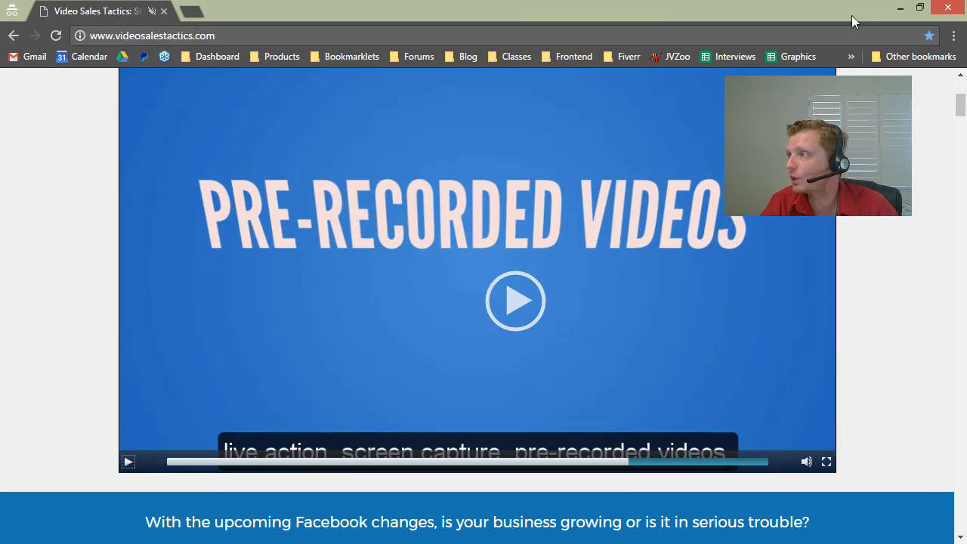
{"action": "left_click", "coordinate": [900, 8]}
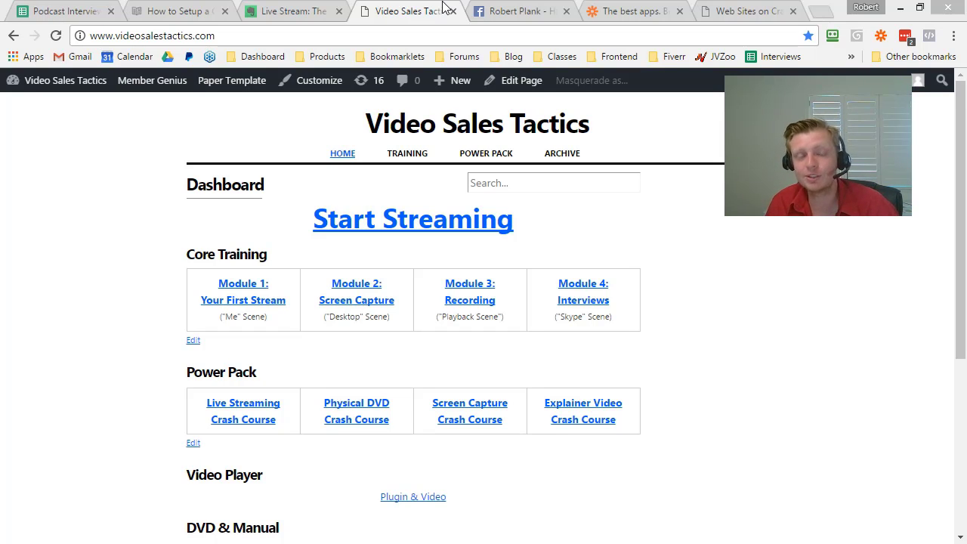
Step: Load videosalestactics.com in a new incognito window with Ctrl+Shift+N and add a second tab
{"action": "left_click", "coordinate": [954, 36]}
{"action": "key", "text": "ctrl+shift+n"}
{"action": "type", "text": "videosalestactics.com"}
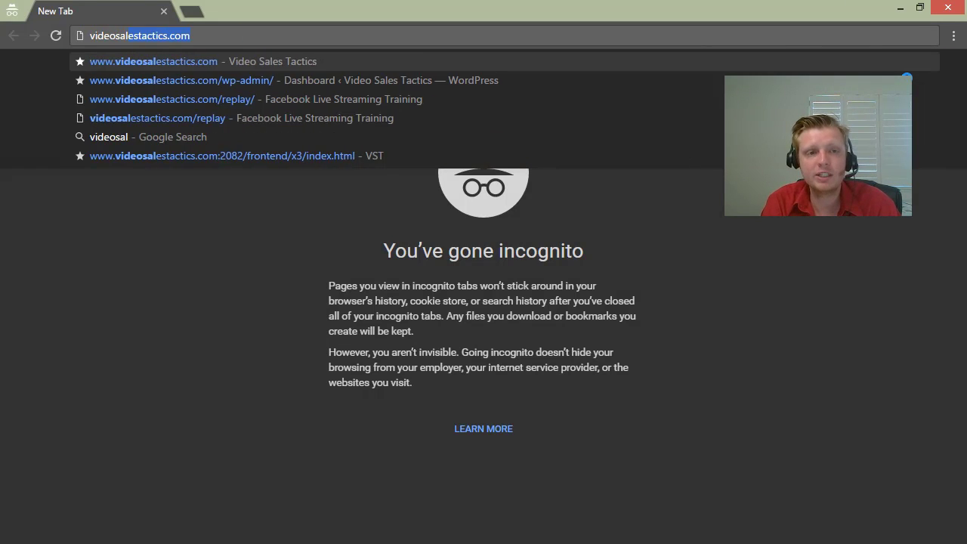
{"action": "key", "text": "Return"}
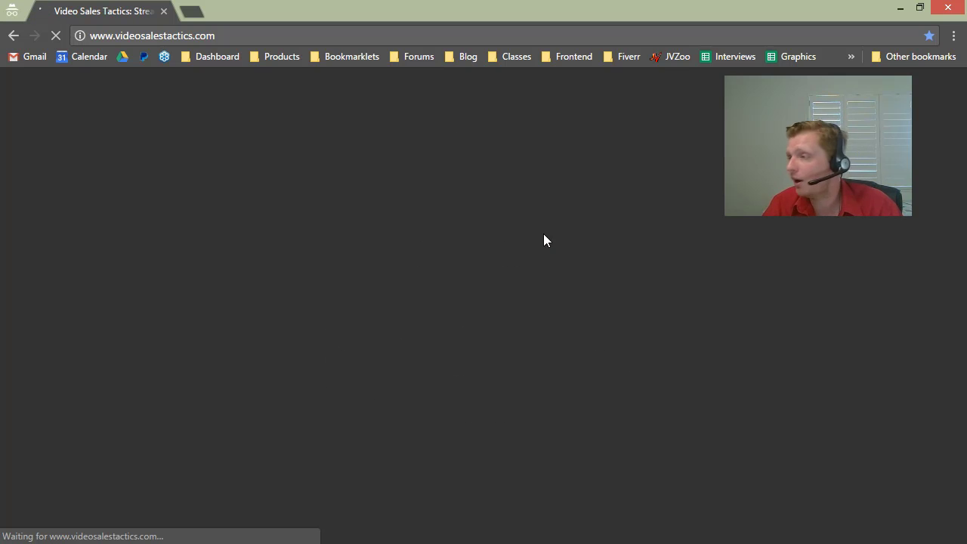
{"action": "left_click", "coordinate": [186, 9]}
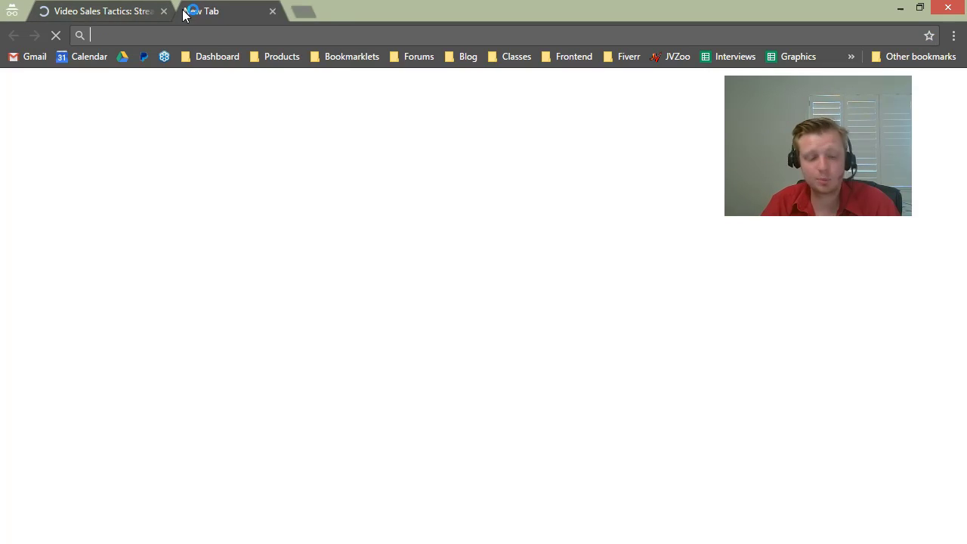
Step: Correct the address to awwapp.com and load A Web Whiteboard
{"action": "type", "text": "awwapp.com"}
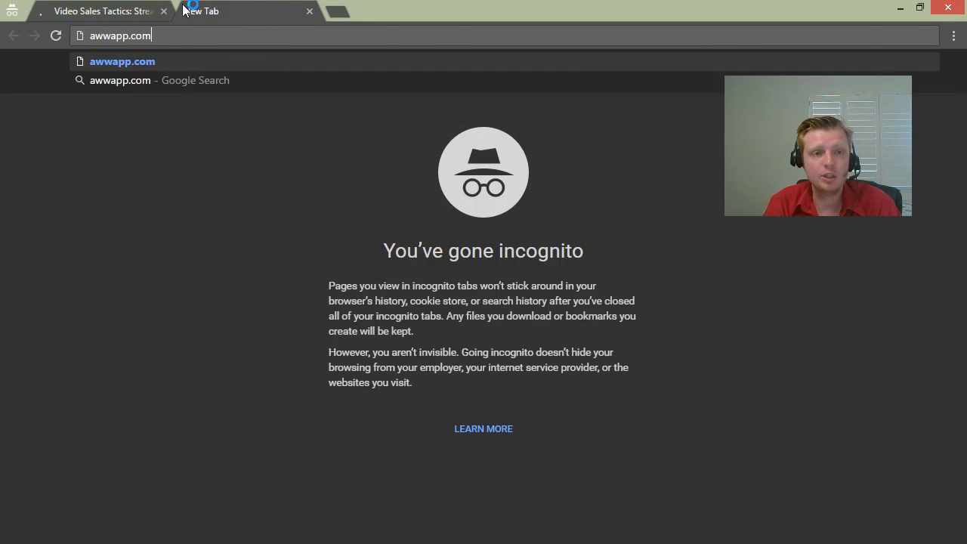
{"action": "key", "text": "Return"}
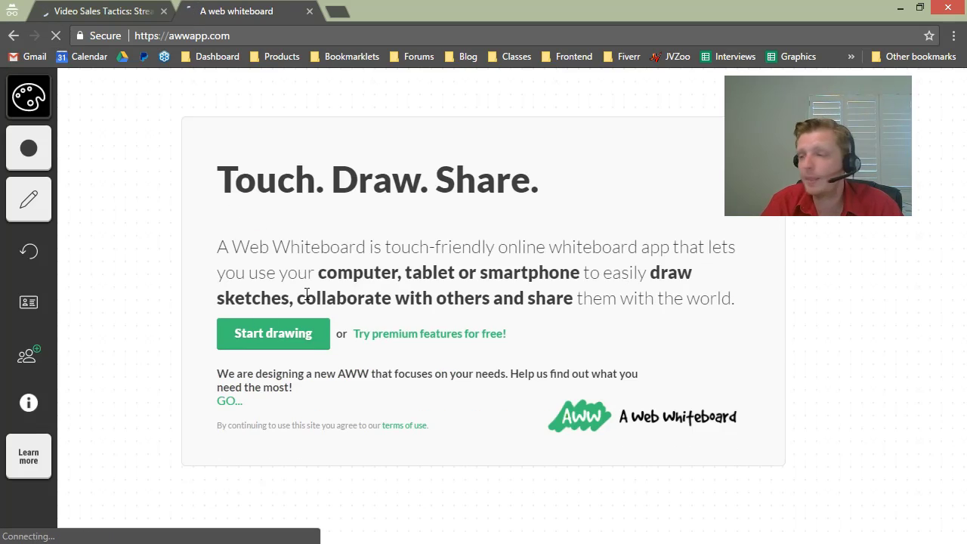
Step: Start a blank whiteboard and draw large freehand black loops across it
{"action": "left_click", "coordinate": [273, 333]}
{"action": "mouse_move", "coordinate": [142, 215]}
{"action": "left_mouse_down"}
{"action": "mouse_move", "coordinate": [140, 199]}
{"action": "mouse_move", "coordinate": [455, 360]}
{"action": "left_mouse_up"}
{"action": "mouse_move", "coordinate": [335, 234]}
{"action": "left_mouse_down"}
{"action": "mouse_move", "coordinate": [378, 218]}
{"action": "mouse_move", "coordinate": [400, 296]}
{"action": "mouse_move", "coordinate": [353, 186]}
{"action": "left_mouse_up"}
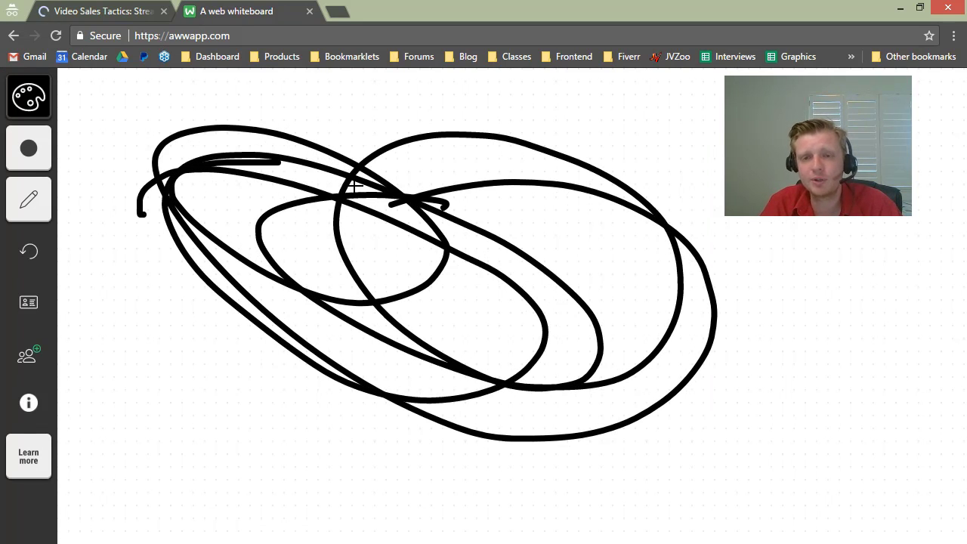